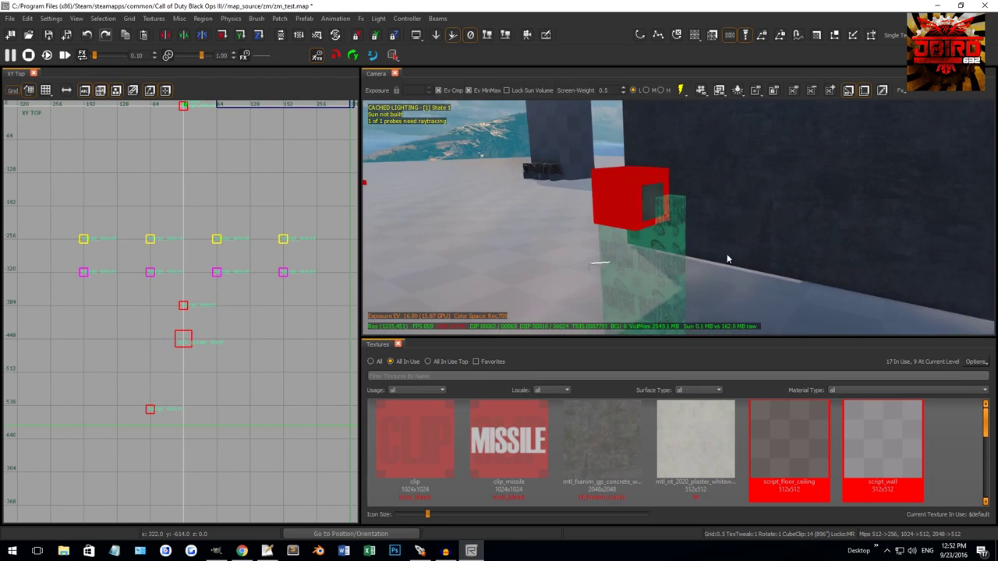
- Examine the prefab with the translucent green panel beside the dark wall, and view the rest of the map
left_click(686, 250, "shift")
mouse_move(643, 219)
right_mouse_down()
mouse_move(702, 220)
mouse_move(630, 212)
right_mouse_up()
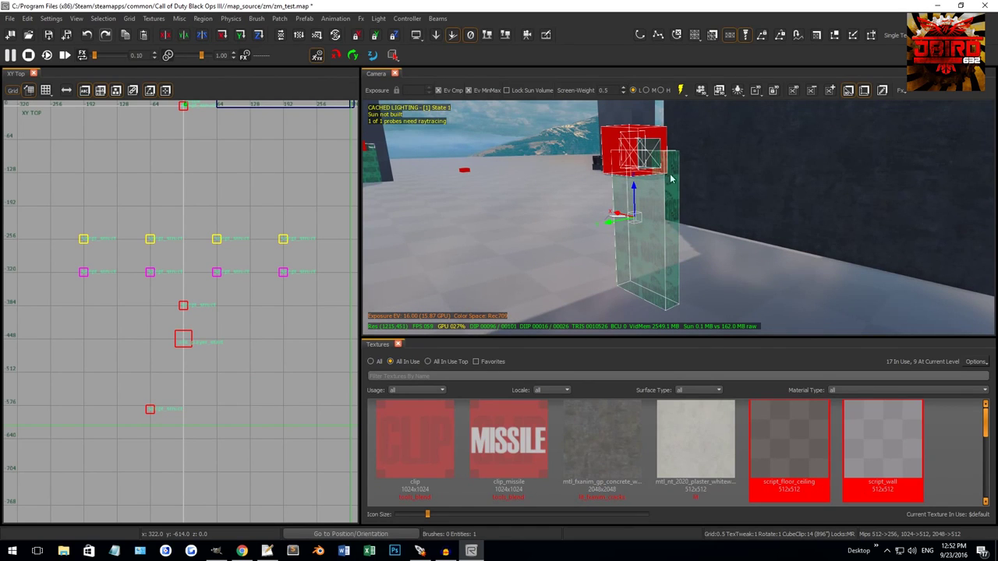
right_click_drag(546, 198, 669, 183)
right_click_drag(570, 171, 583, 182)
key("ctrl+a")
right_click_drag(616, 220, 624, 180)
scroll(221, 295, "down", 6)
right_click_drag(222, 281, 227, 262)
scroll(223, 266, "up", 2)
right_click_drag(483, 234, 530, 231)
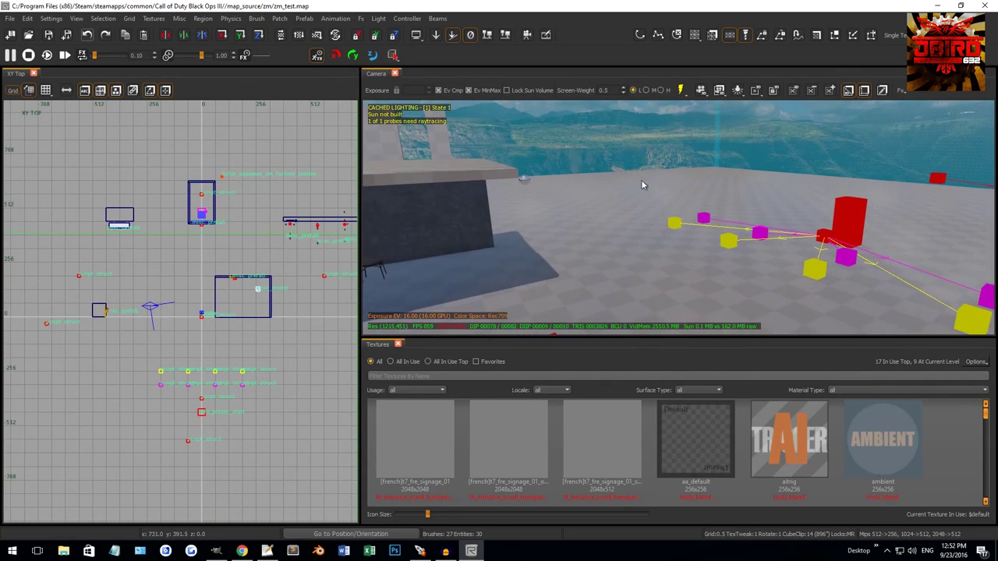
right_click(185, 330)
mouse_move(199, 355)
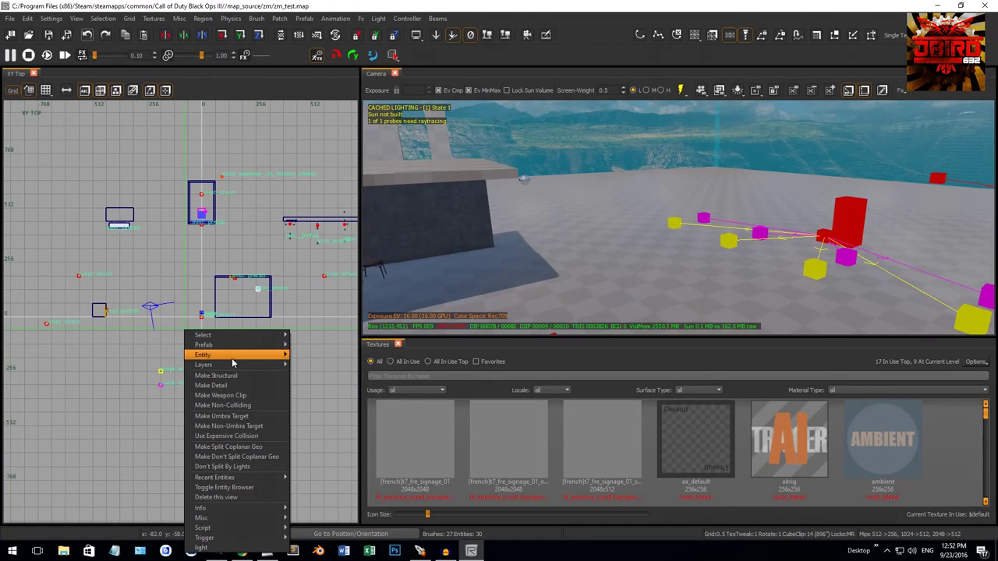
left_click(341, 365)
right_click_drag(509, 233, 534, 228)
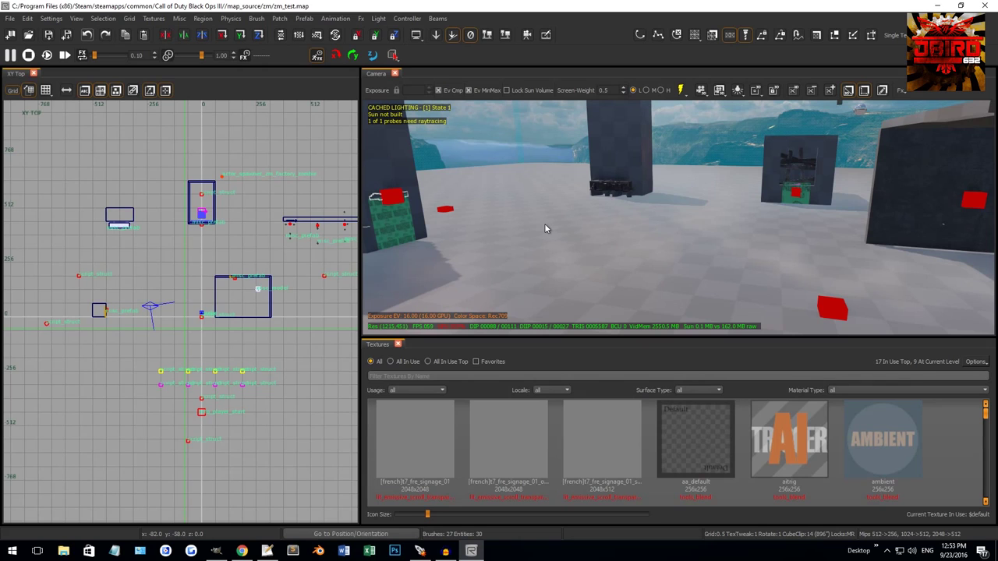
right_click_drag(545, 228, 904, 200)
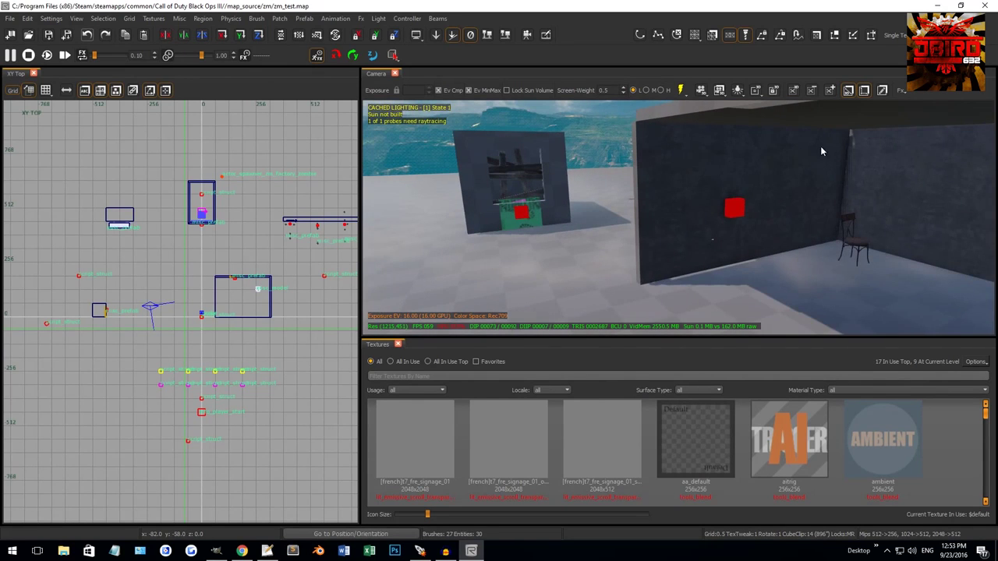
scroll(849, 148, "down", 10)
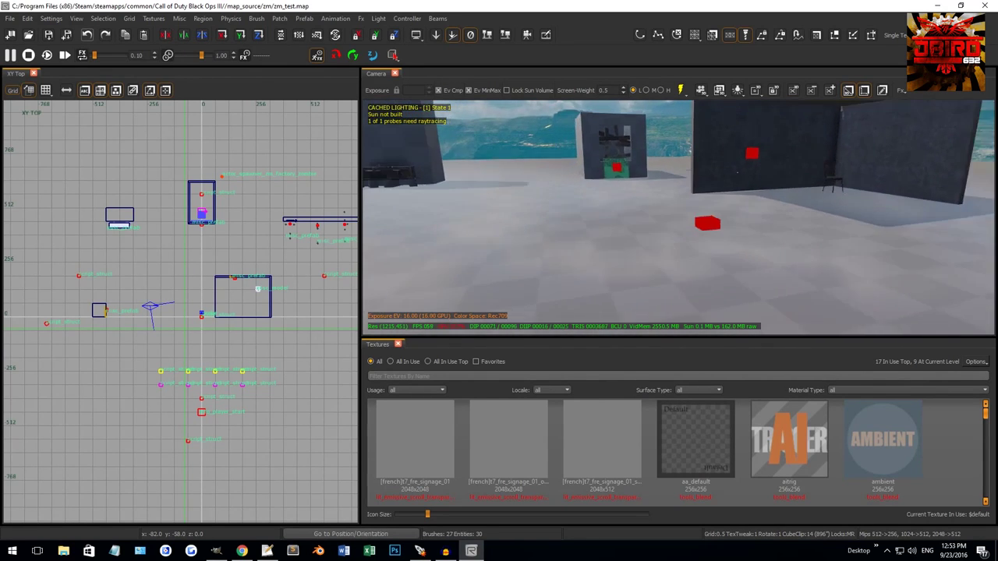
scroll(808, 156, "up", 10)
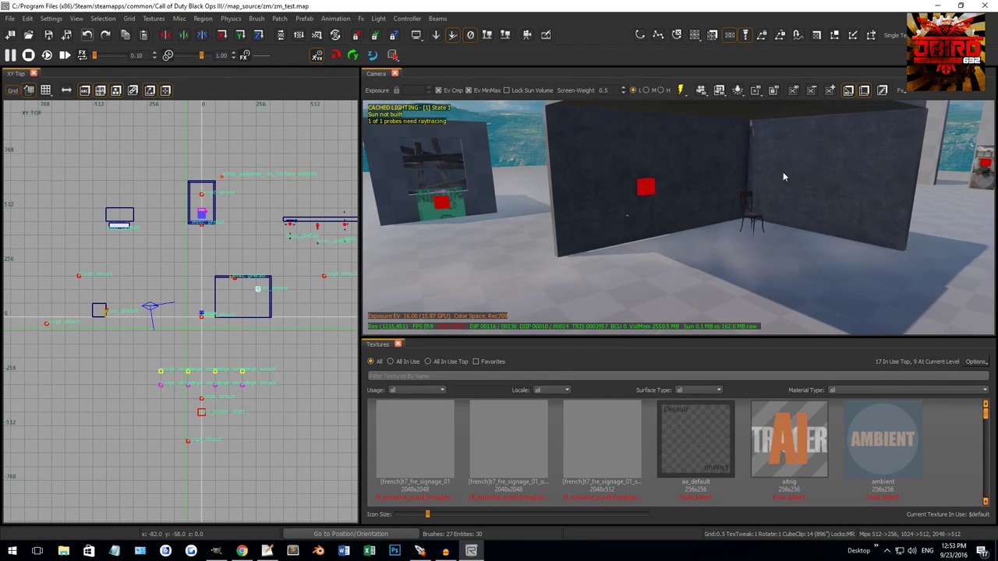
left_click(785, 167)
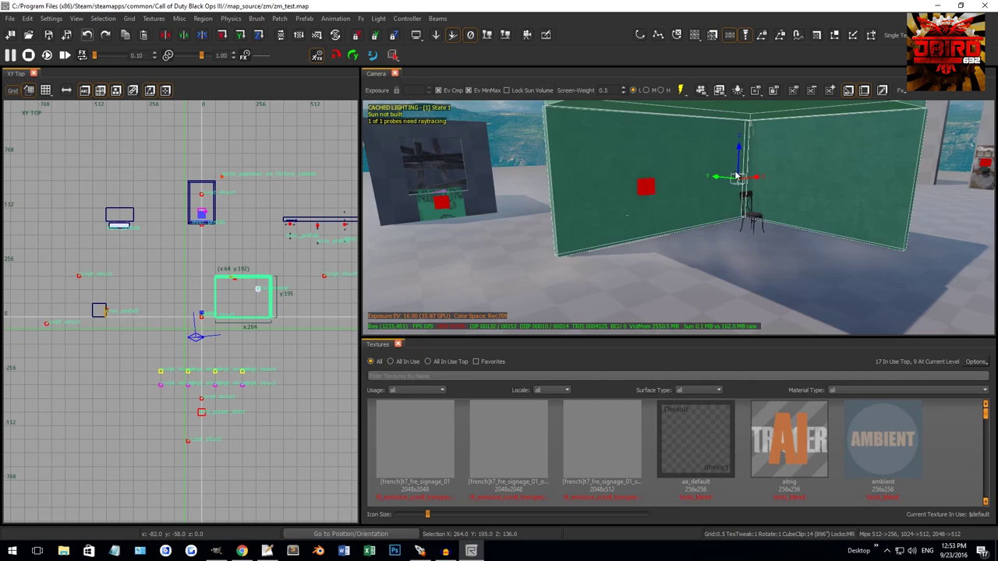
scroll(734, 236, "up", 5)
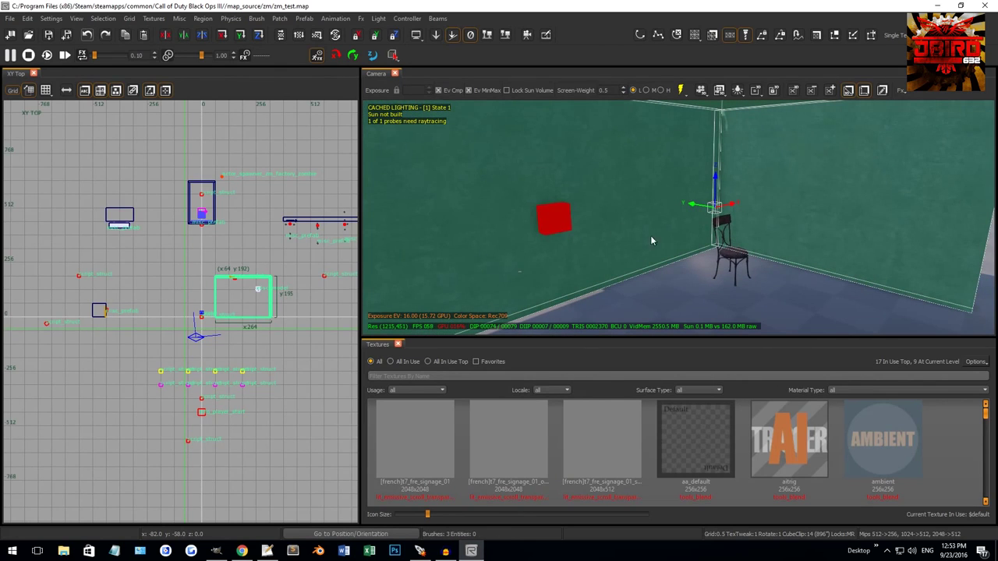
left_click(554, 224)
left_click(722, 256)
right_click_drag(739, 184, 723, 211)
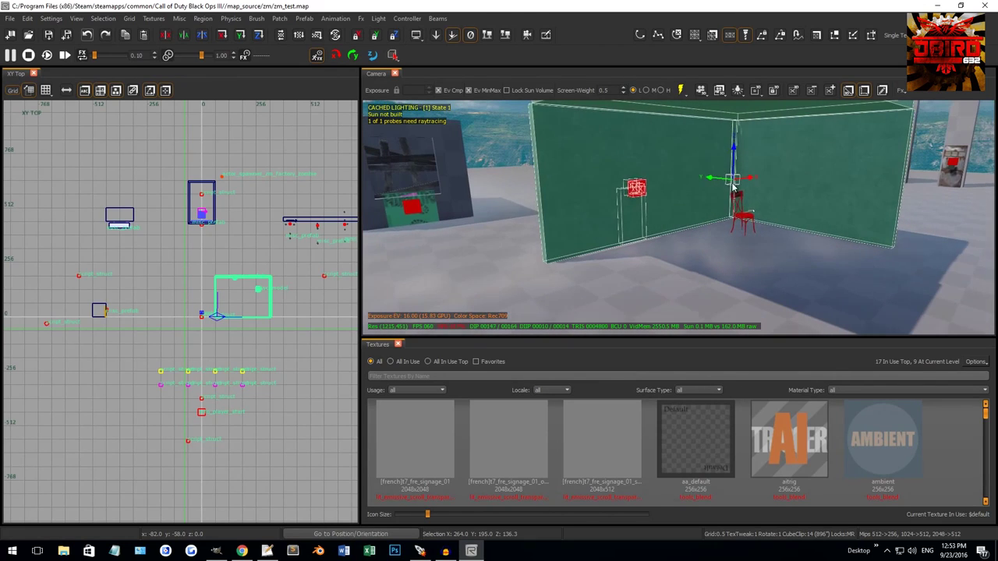
key("Escape")
- Select the open building's walls, roof, chair and the red-cube prefab on its wall, and set the grid size to 8
left_click(775, 180, "shift")
left_click(718, 169, "shift")
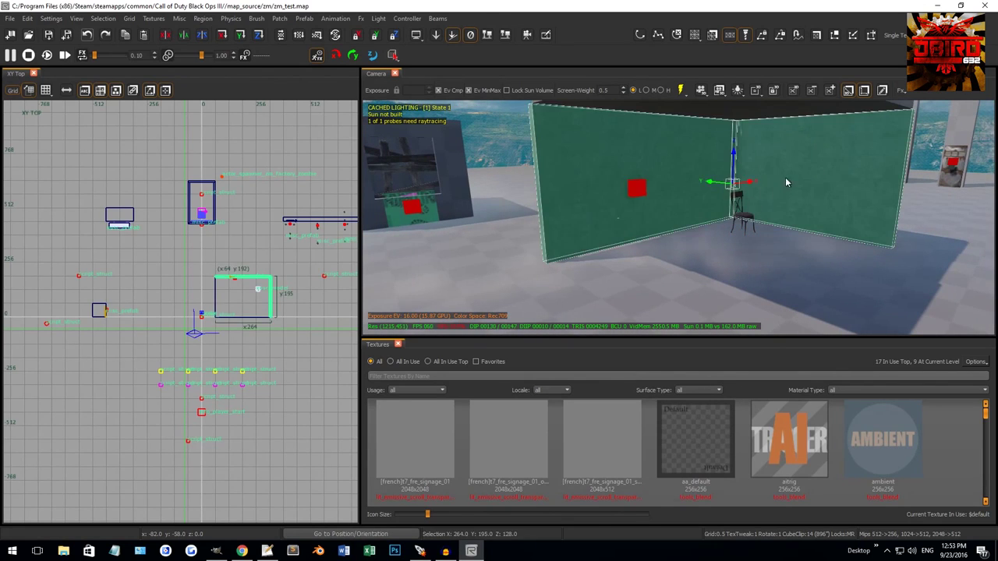
left_click(744, 222, "shift")
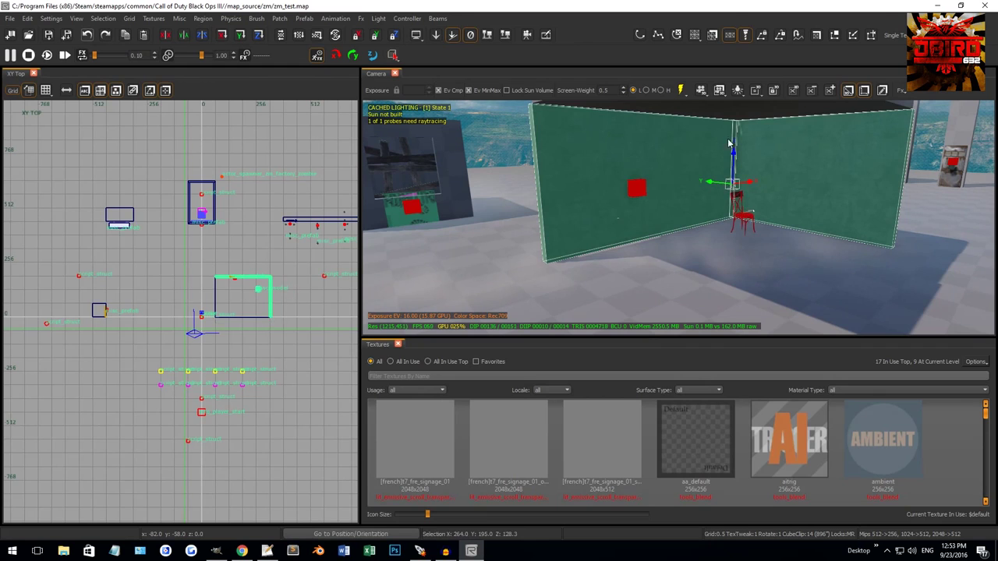
left_click(636, 188, "shift")
mouse_move(636, 188)
right_mouse_down()
mouse_move(616, 187)
mouse_move(740, 201)
right_mouse_up()
key("4")
left_click_drag(736, 191, 658, 207)
mouse_move(659, 206)
right_mouse_down()
mouse_move(640, 197)
mouse_move(652, 187)
mouse_move(658, 221)
right_mouse_up()
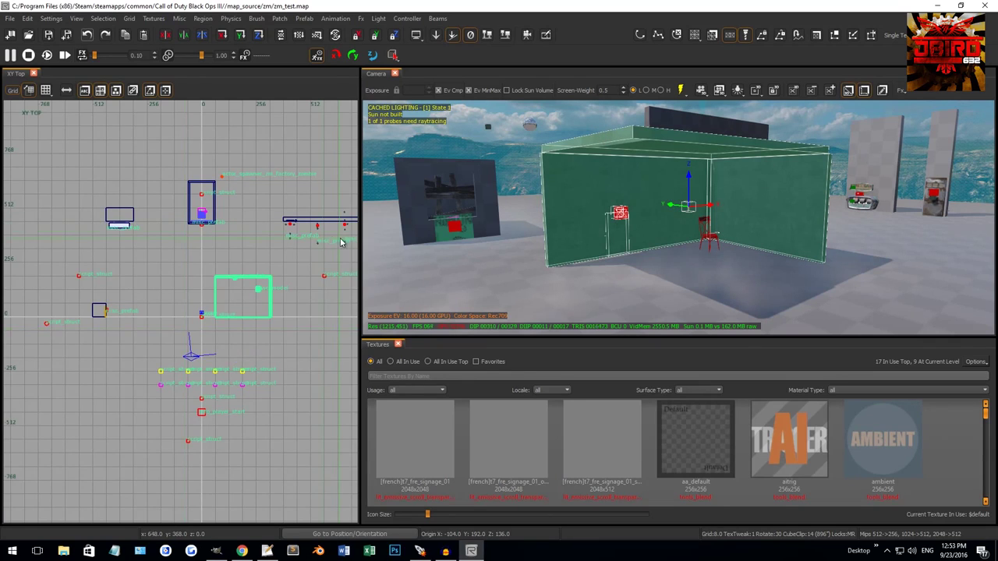
- Start saving the selected building parts as a new prefab and create a folder named test inside _prefabs
right_click(312, 242)
mouse_move(330, 254)
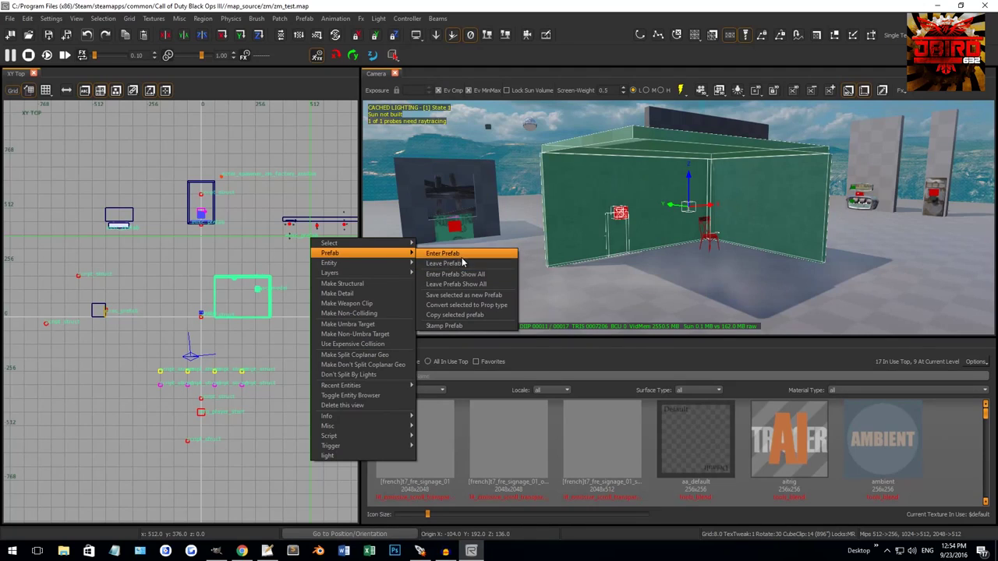
left_click(497, 297)
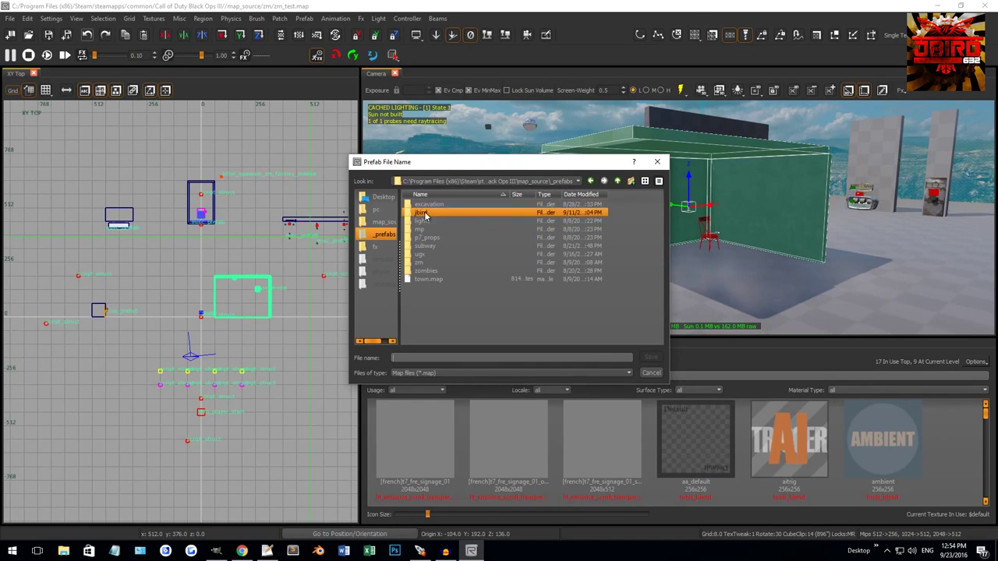
right_click(438, 315)
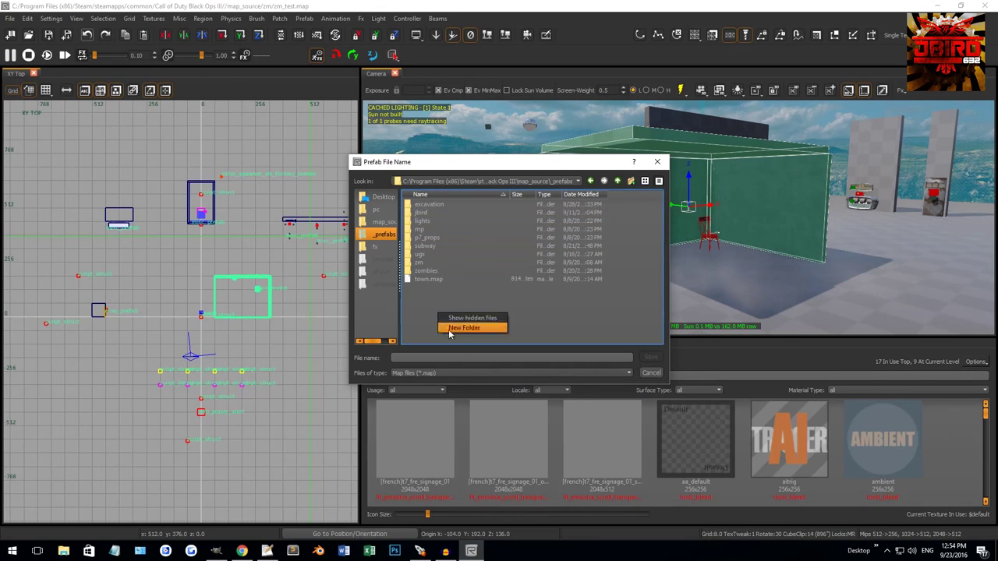
left_click(467, 330)
type("test")
key("Return")
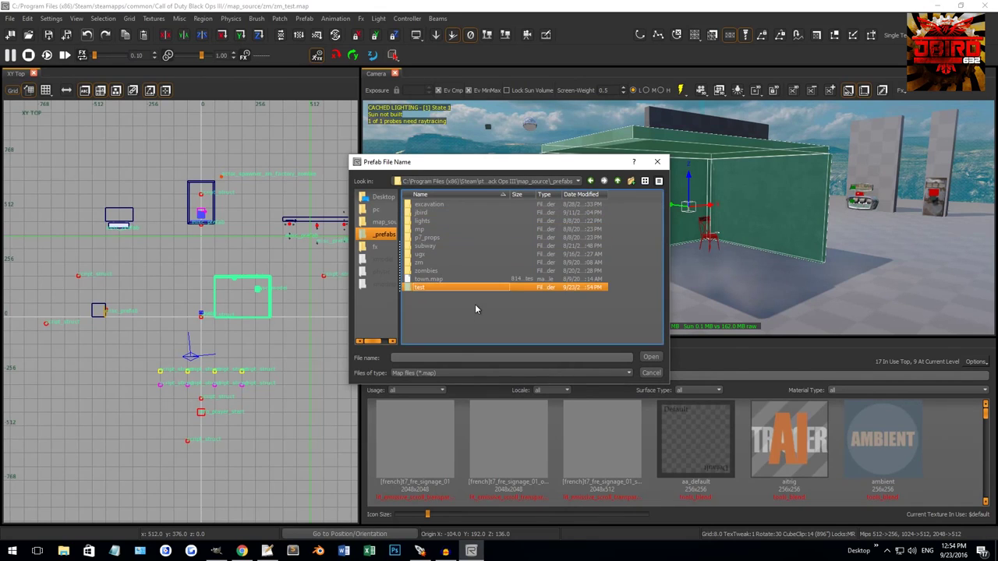
- Save the prefab in the test folder as test_building, and clear the selection
right_click(456, 306)
left_click(438, 308)
double_click(422, 289)
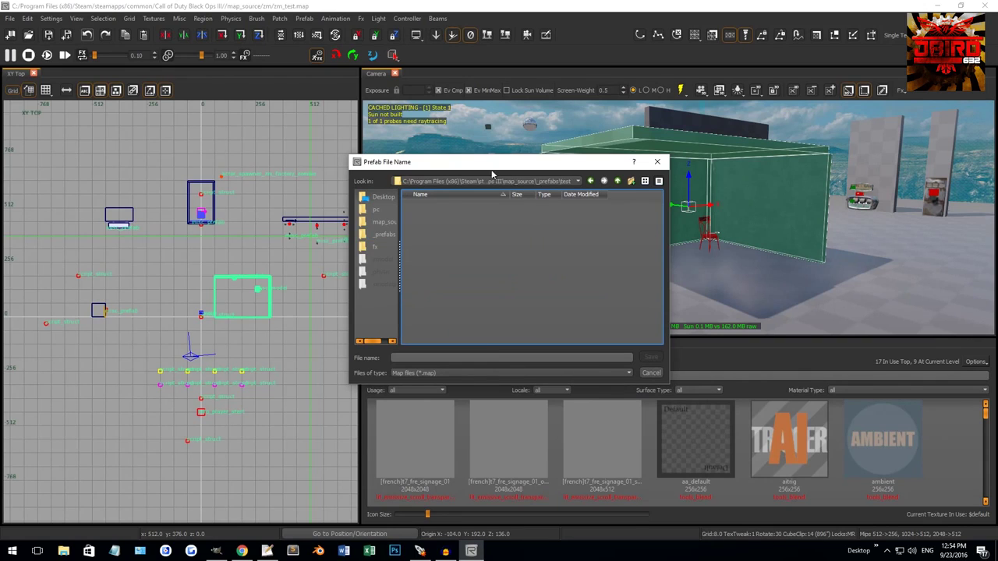
left_click(437, 356)
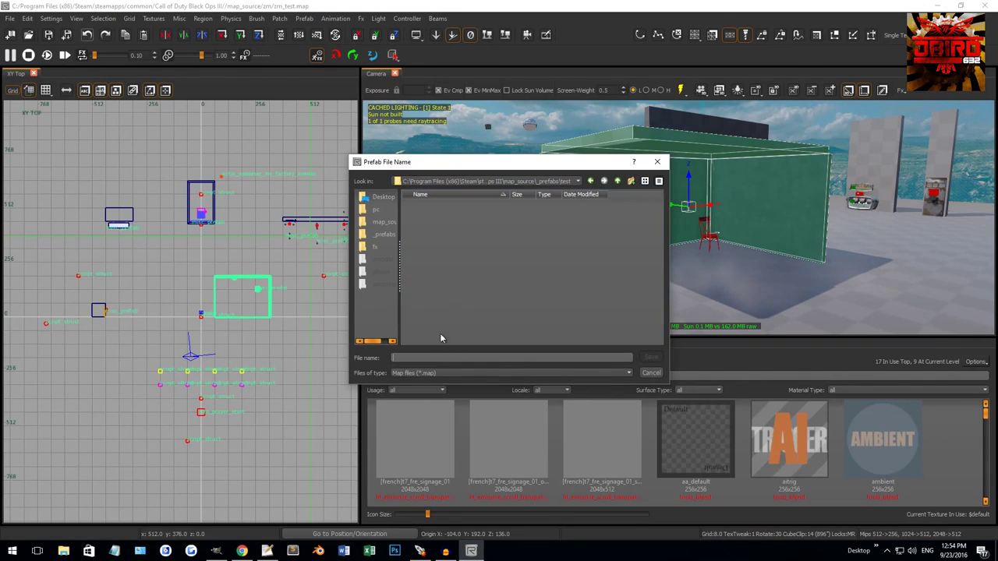
type("test_building")
key("Return")
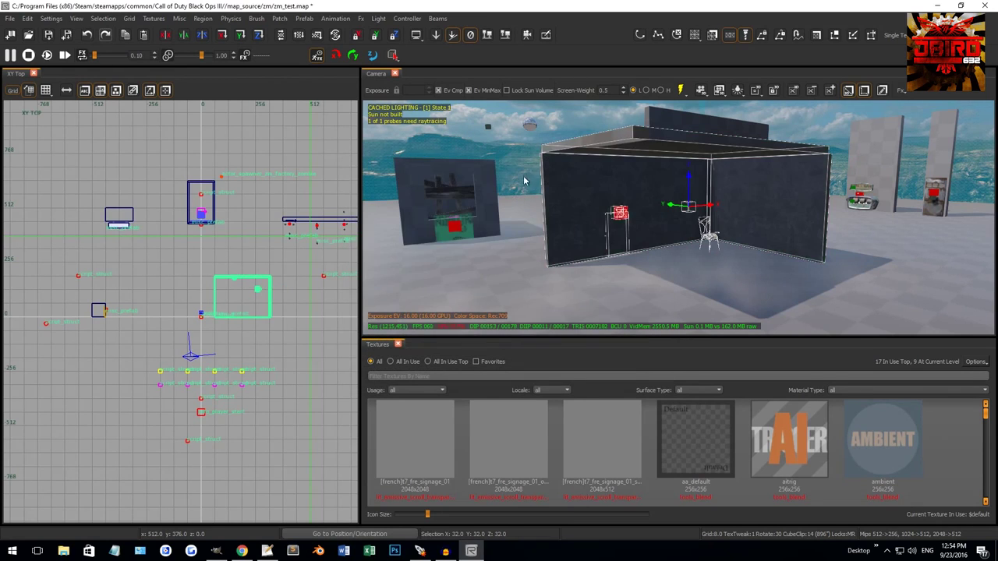
key("Escape")
- Try moving the new building prefab as a single object, undo the move and deselect it
right_click_drag(629, 197, 646, 219)
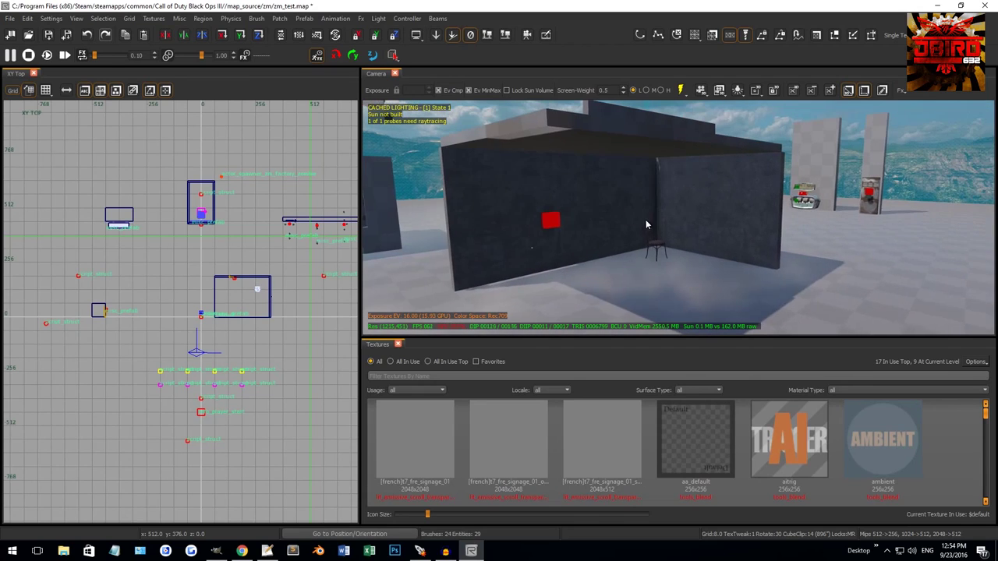
left_click(716, 202)
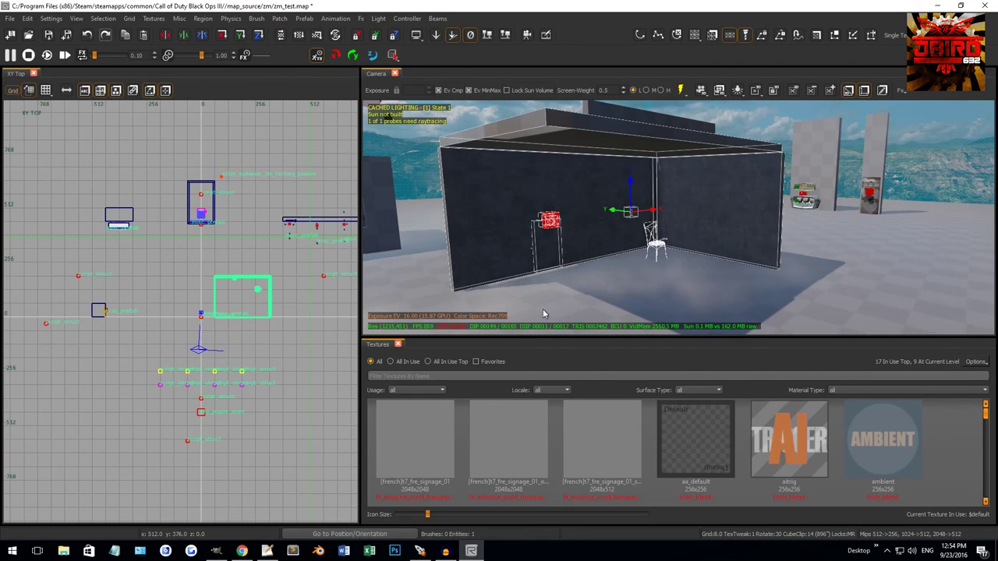
right_click_drag(605, 209, 613, 233)
left_click_drag(613, 234, 627, 208)
key("ctrl+z")
right_click_drag(610, 209, 620, 189)
key("Escape")
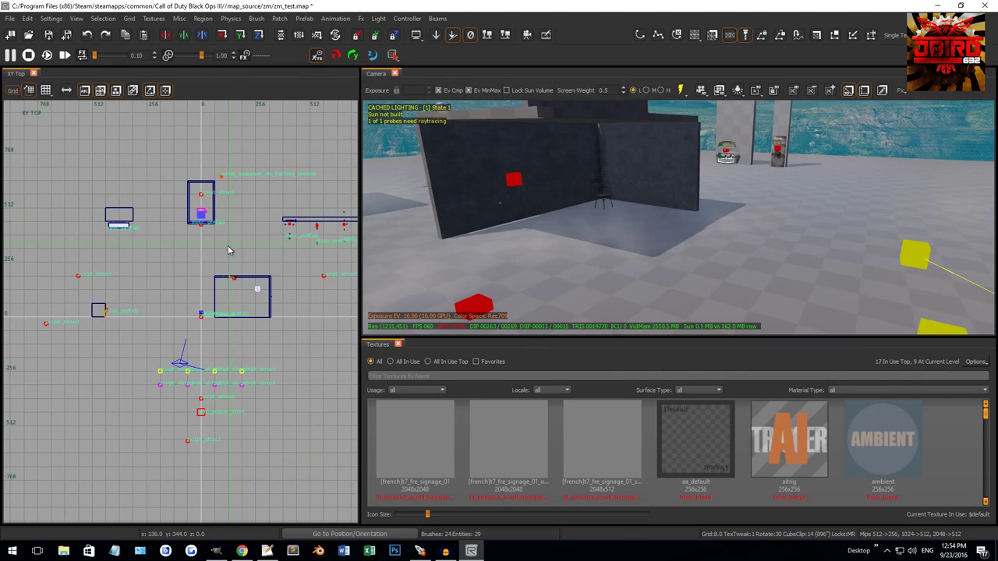
left_click(9, 17)
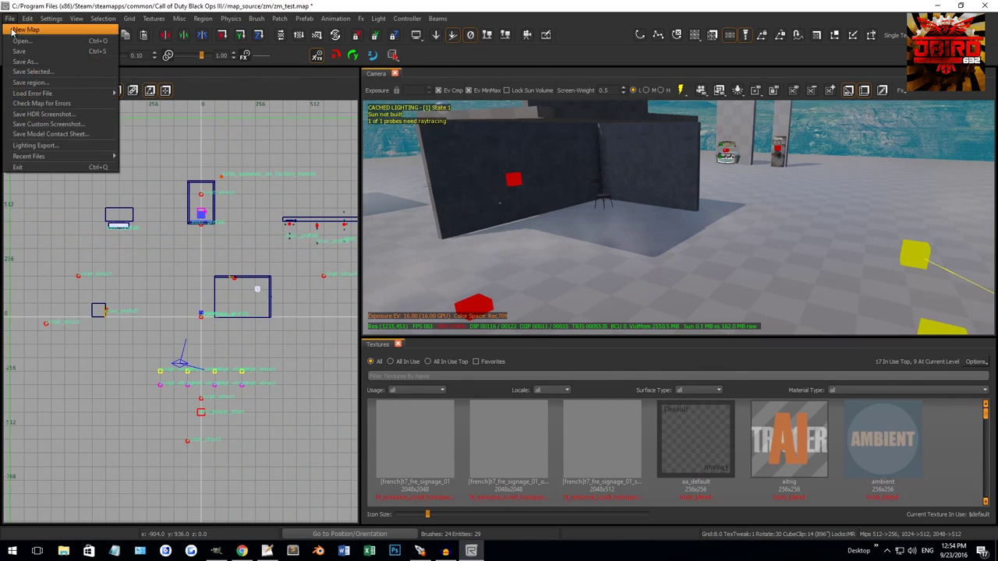
right_click_drag(514, 211, 519, 231)
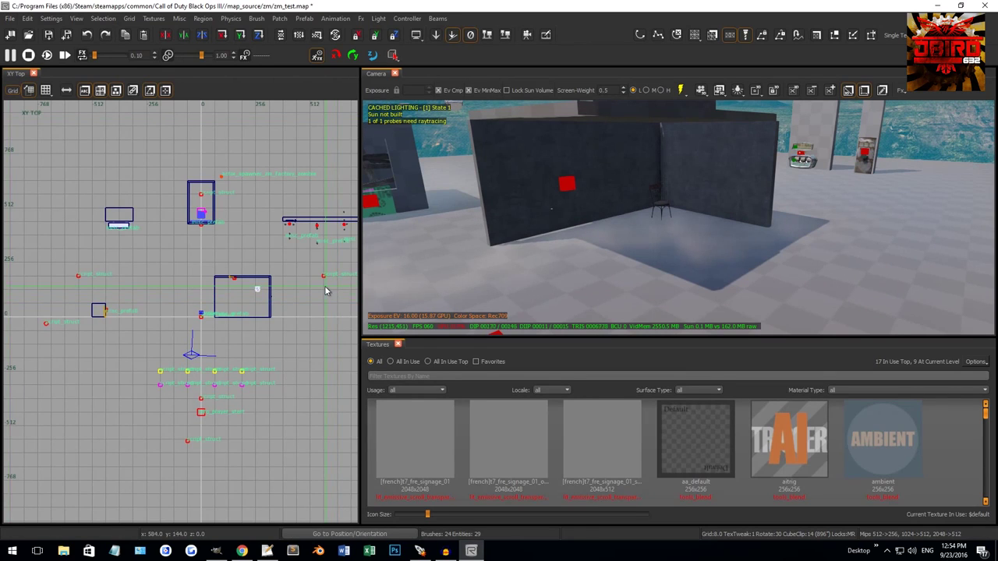
right_click_drag(528, 219, 592, 185)
left_click(623, 158, "shift")
right_click_drag(480, 223, 572, 189)
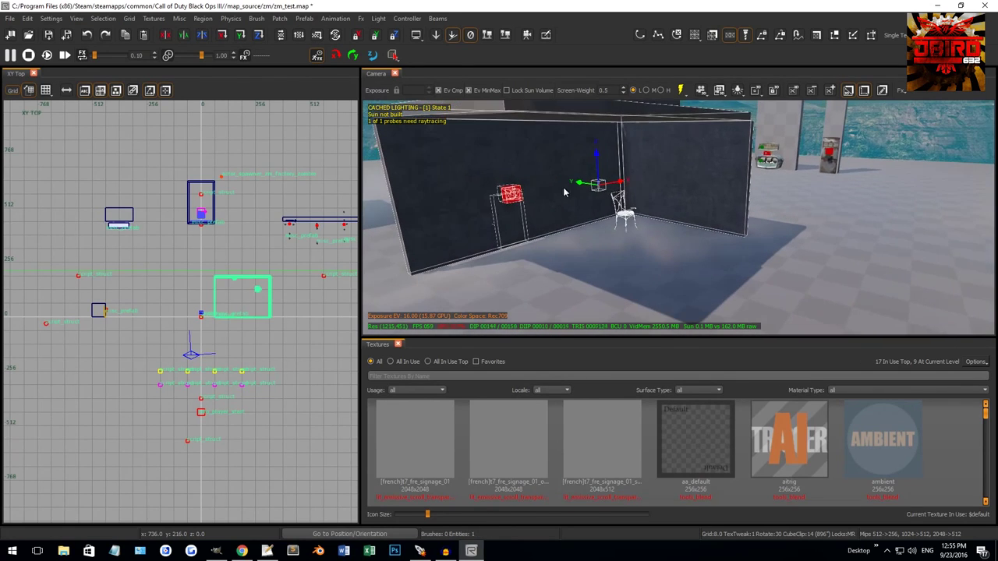
key("Escape")
right_click_drag(659, 158, 672, 162)
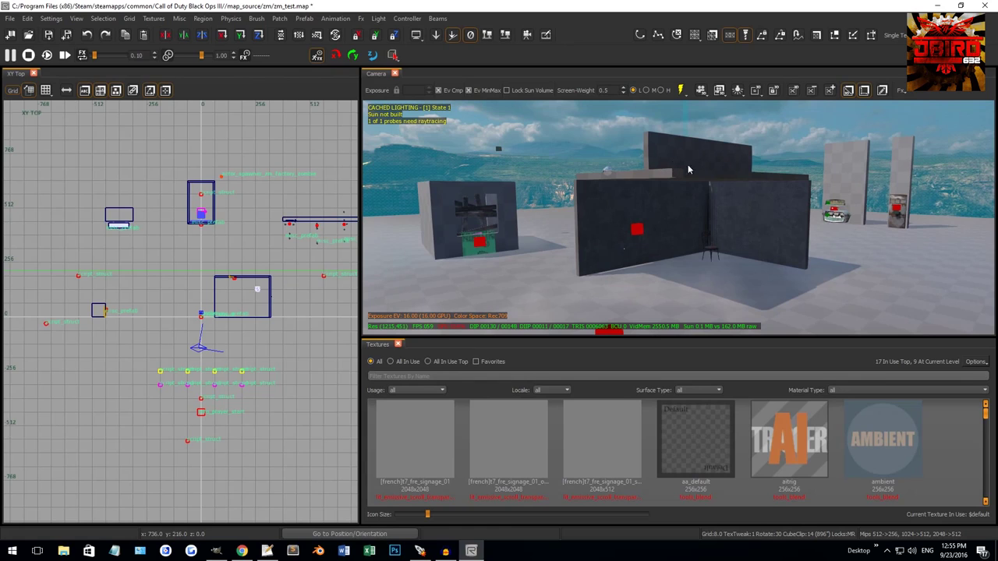
- Select the test_building prefab in the map and enter it for editing
left_click(733, 225, "shift")
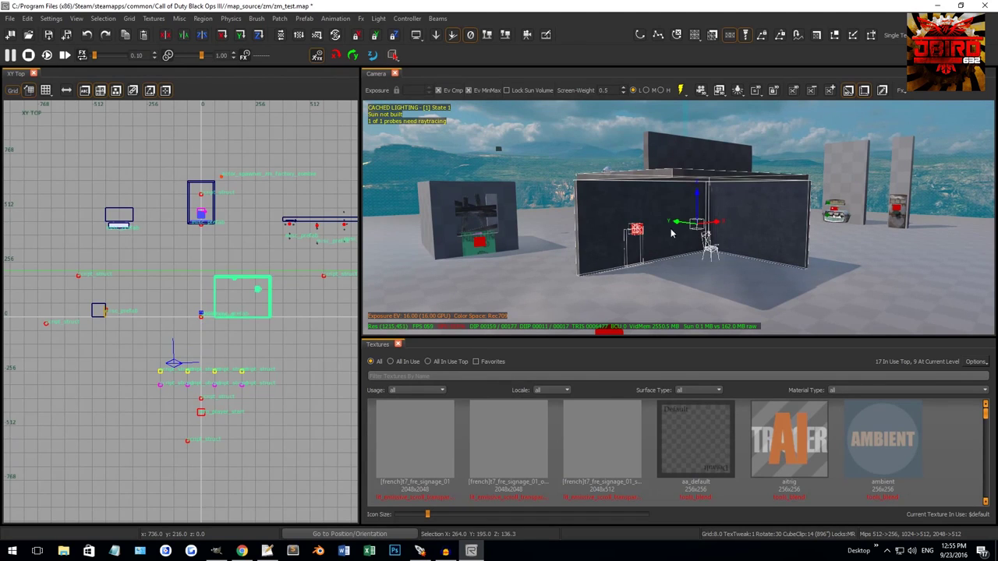
scroll(653, 239, "up", 2)
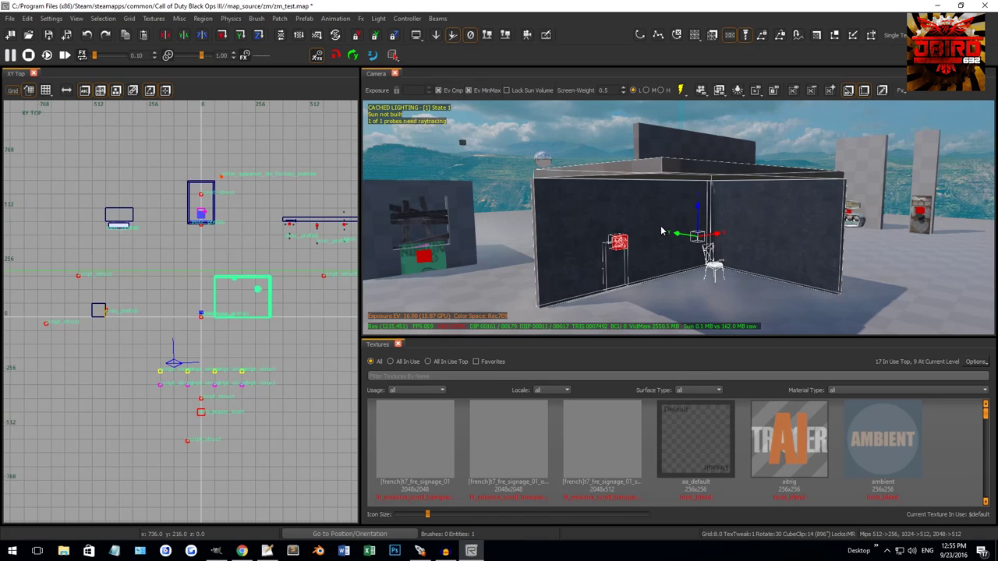
right_click_drag(611, 219, 622, 202)
key("Escape")
left_click(622, 202, "shift")
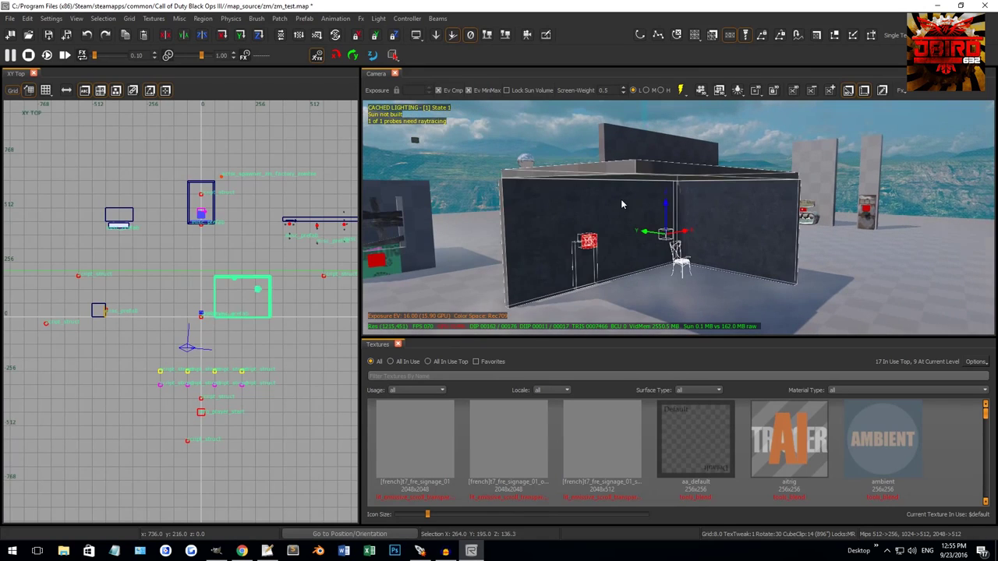
right_click(224, 271)
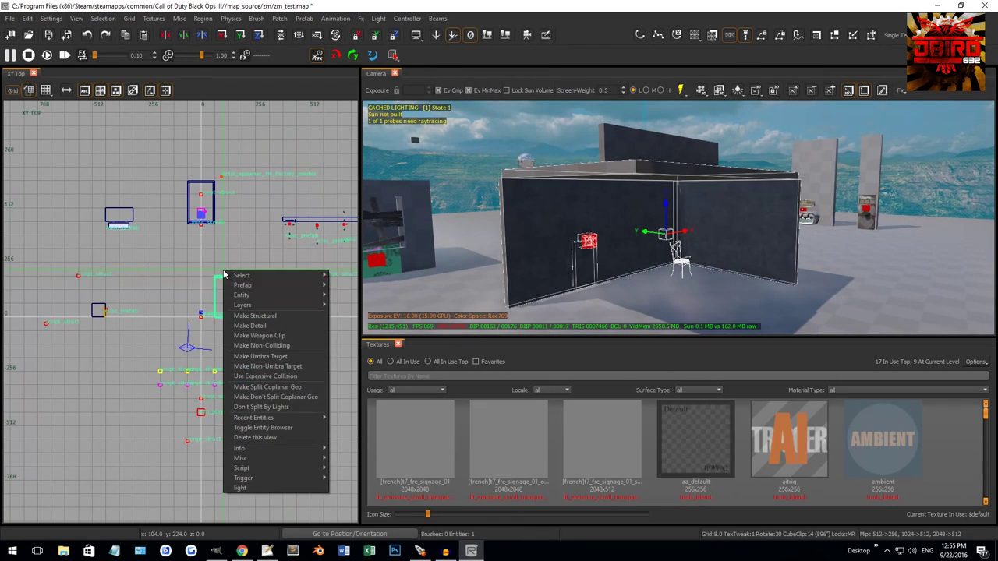
mouse_move(244, 287)
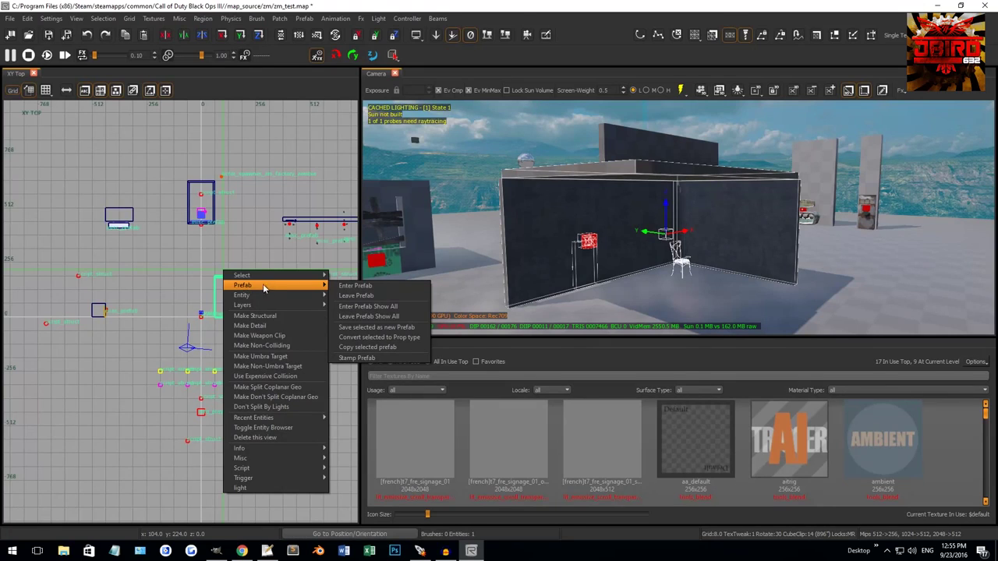
left_click(370, 287)
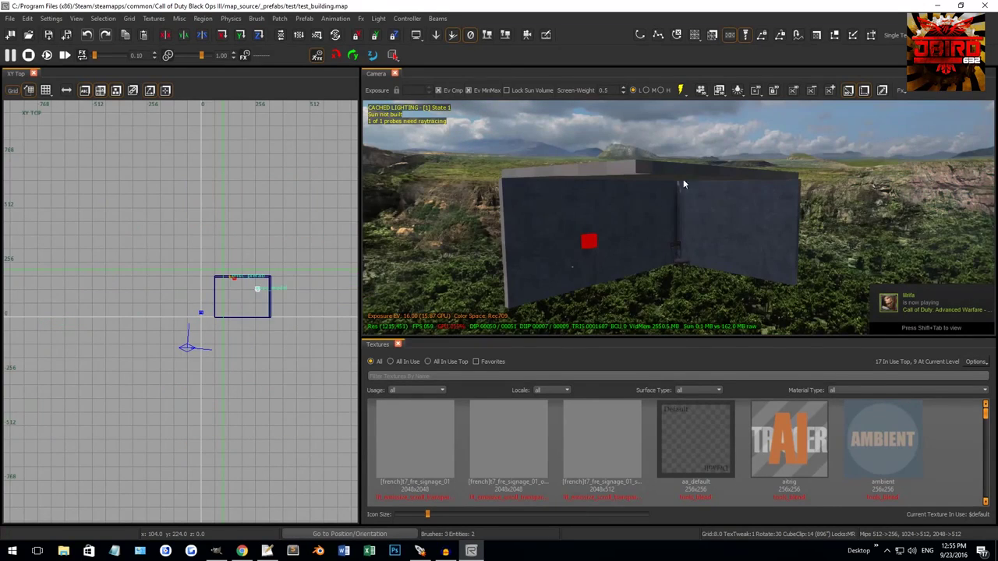
- Examine the building inside the prefab, checking that its walls and other parts can be selected individually
right_click_drag(677, 185, 689, 172)
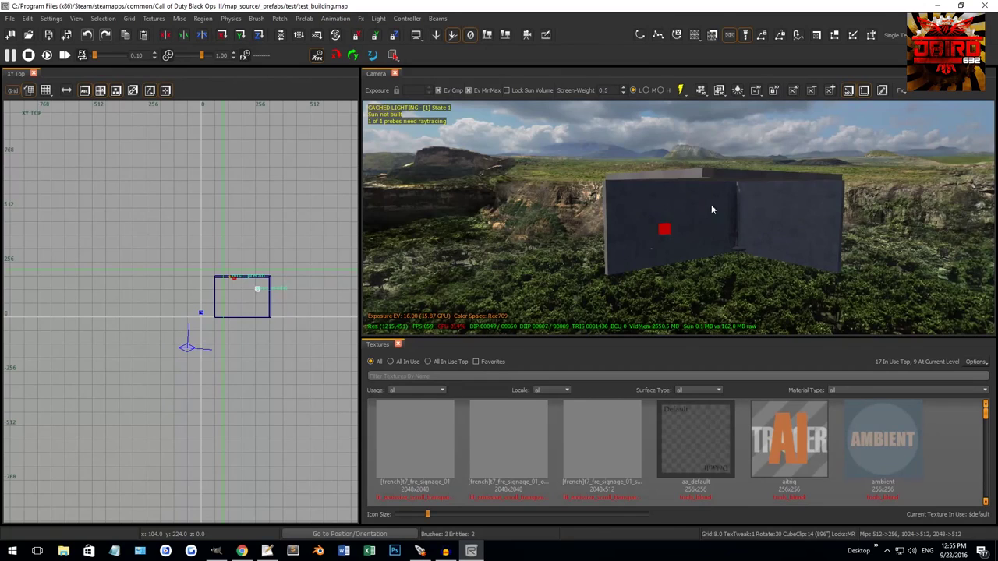
right_click_drag(641, 218, 667, 206)
left_click(619, 187, "shift")
key("Escape")
left_click(738, 218, "shift")
right_click_drag(780, 223, 751, 168)
key("Escape")
right_click_drag(753, 203, 751, 266)
right_click_drag(760, 94, 793, 136)
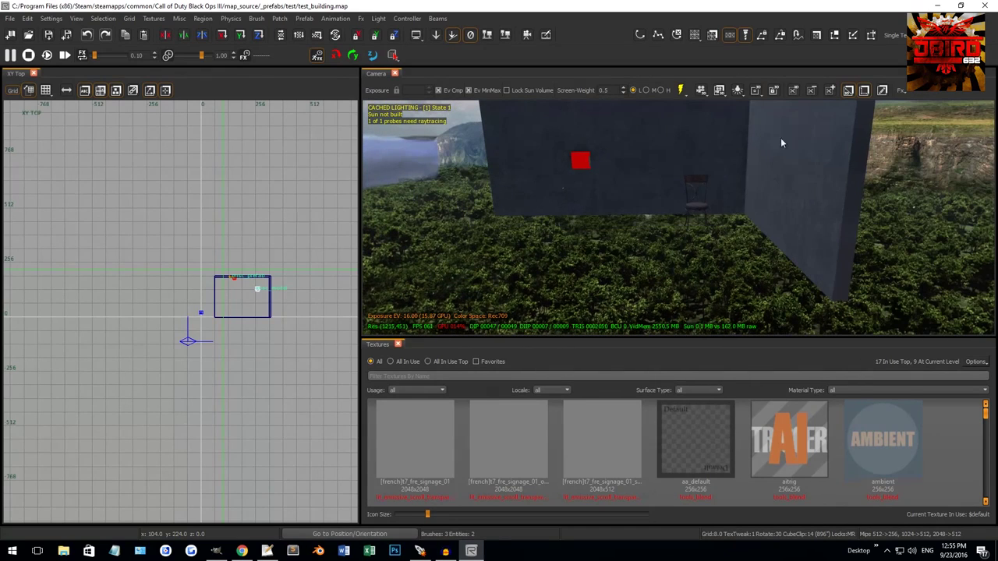
- Duplicate the chair inside the prefab and move the copy 88 units in the negative X direction
left_click(697, 208, "shift")
key("space")
left_click_drag(726, 206, 619, 211)
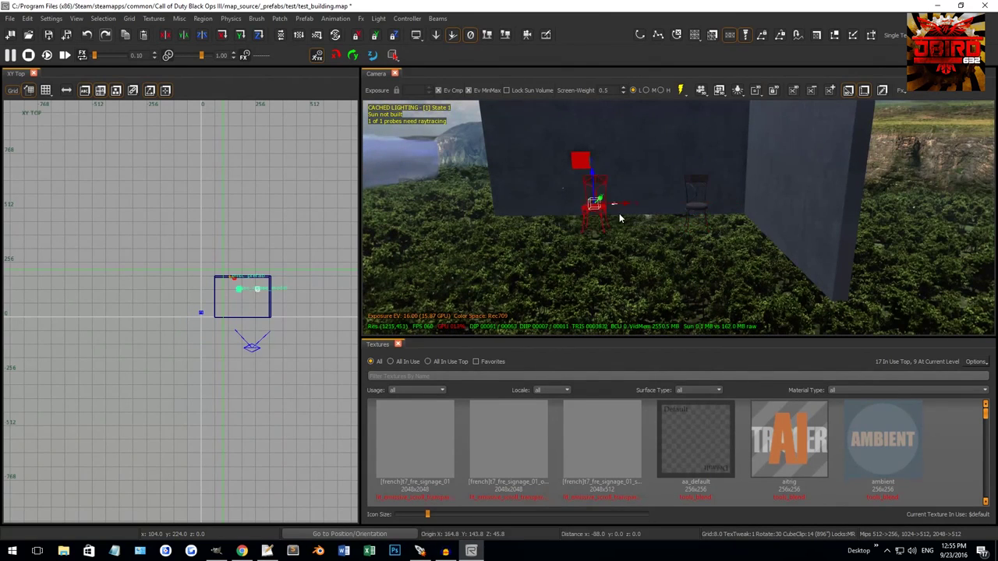
- Filter all models for "table" and swap the copied chair for the p7_cai_table_base_cafe_01 model
key("m")
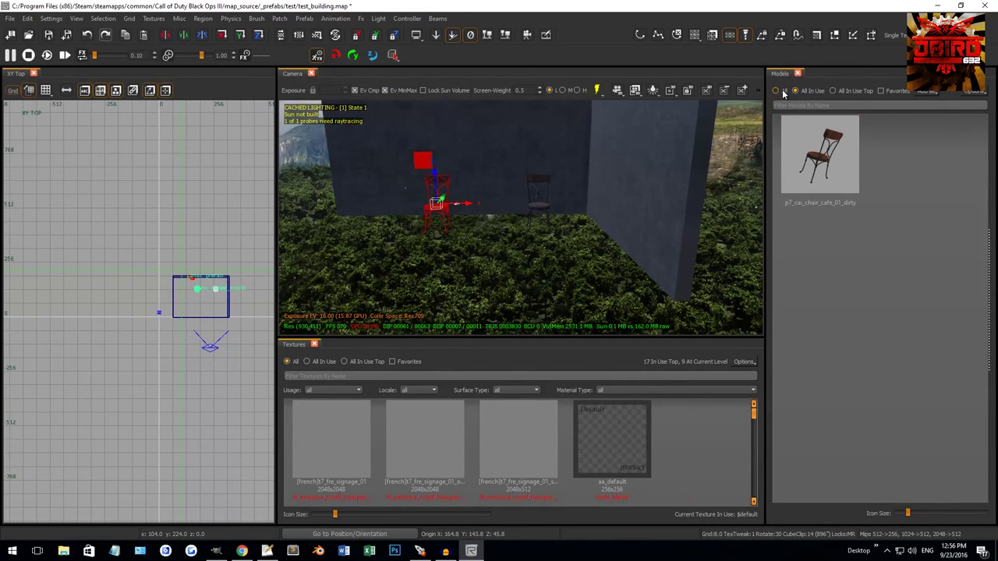
left_click(783, 91)
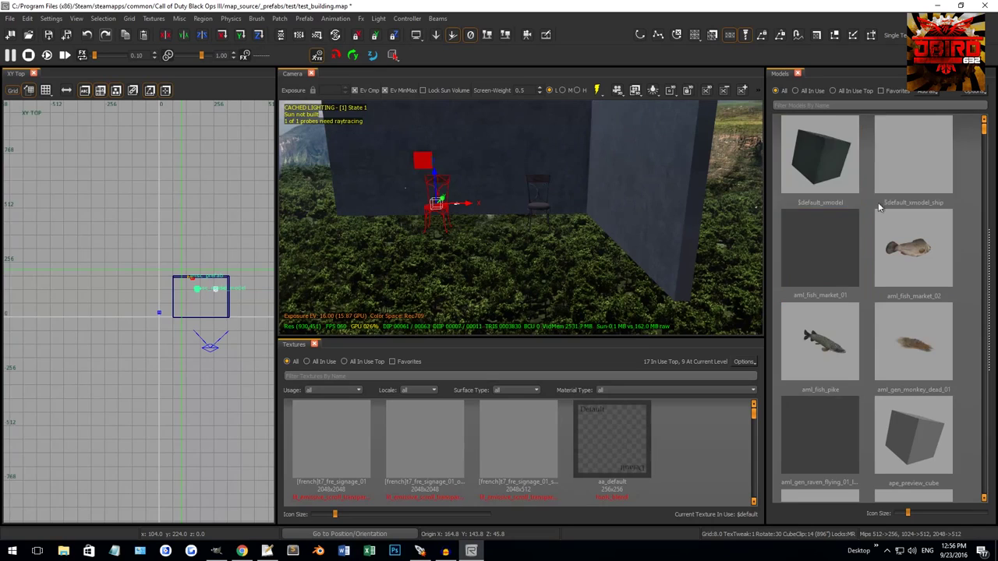
left_click(835, 106)
type("table")
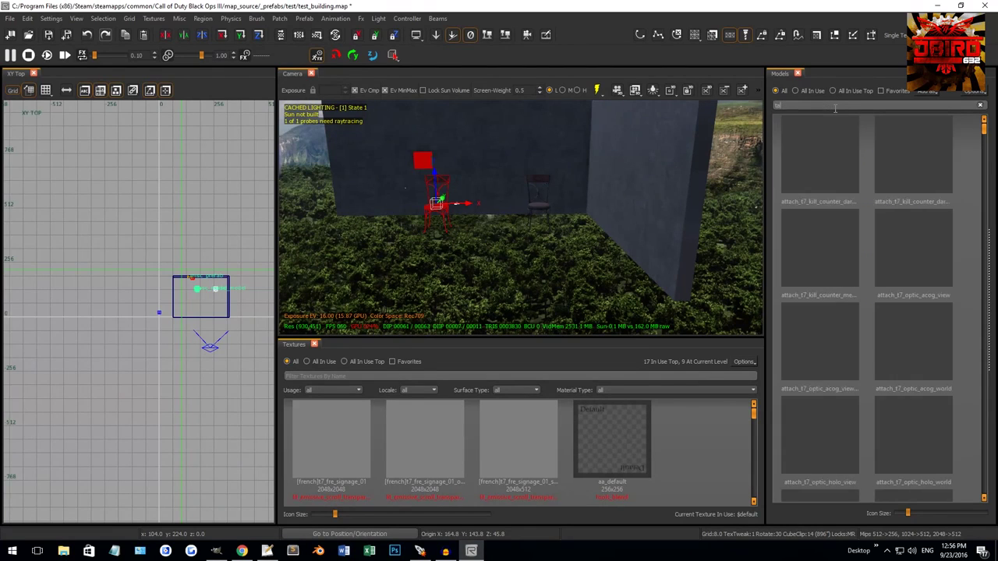
left_click(842, 242)
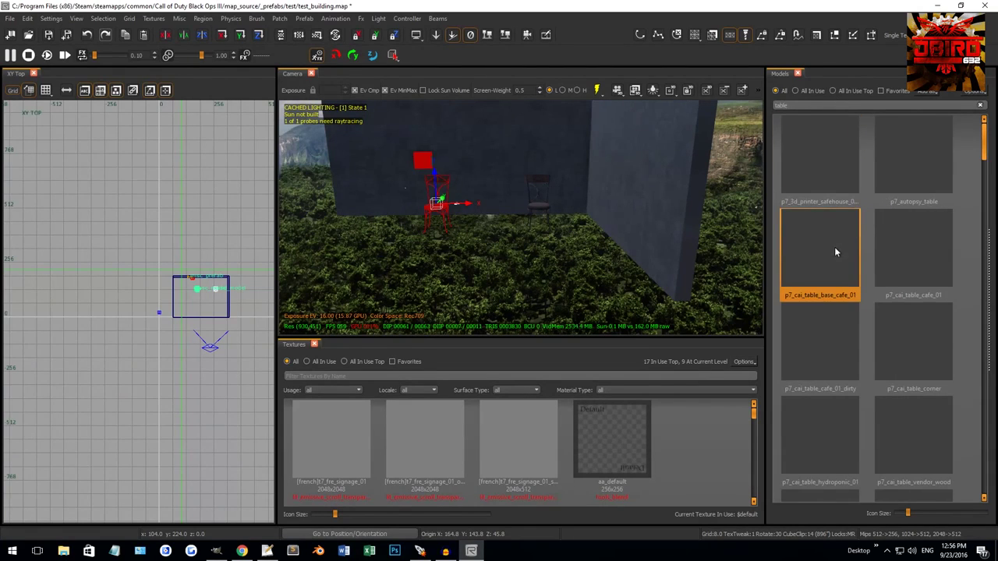
left_click(833, 245)
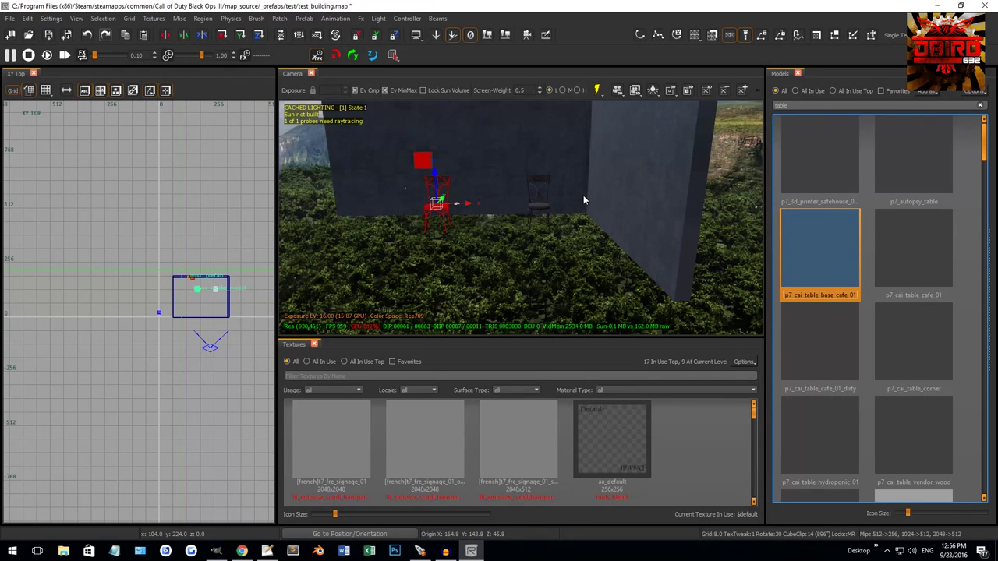
right_click_drag(624, 239, 638, 230)
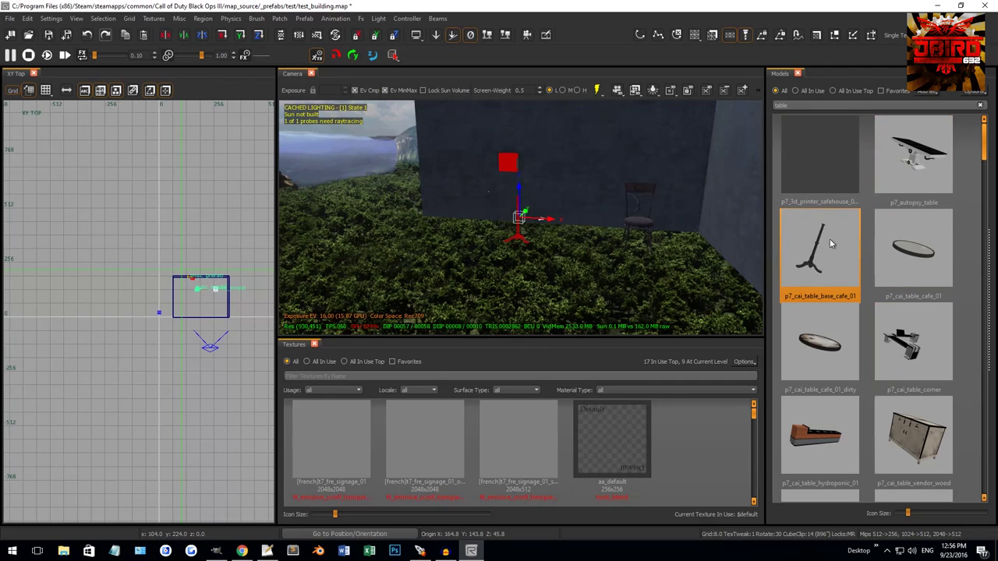
right_click_drag(627, 257, 577, 234)
- Duplicate the table base in place, swap the copy for the p7_cai_table_cafe_01_dirty tabletop, and deselect it
key("space")
left_click(828, 339)
key("Escape")
right_click_drag(521, 217, 521, 218)
right_click_drag(609, 230, 608, 231)
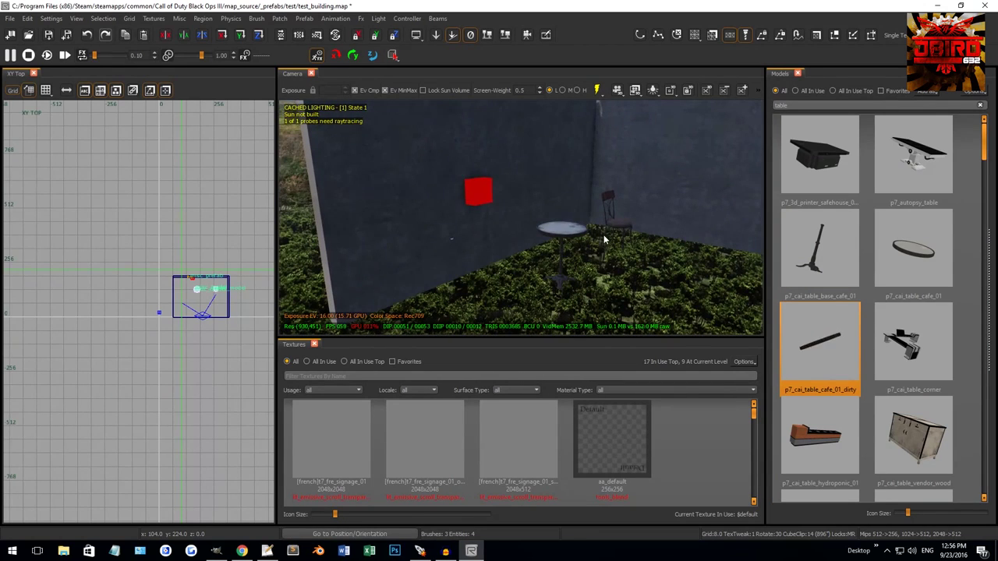
- Save the edited test_building prefab and leave it to return to the zm_test map
key("ctrl+s")
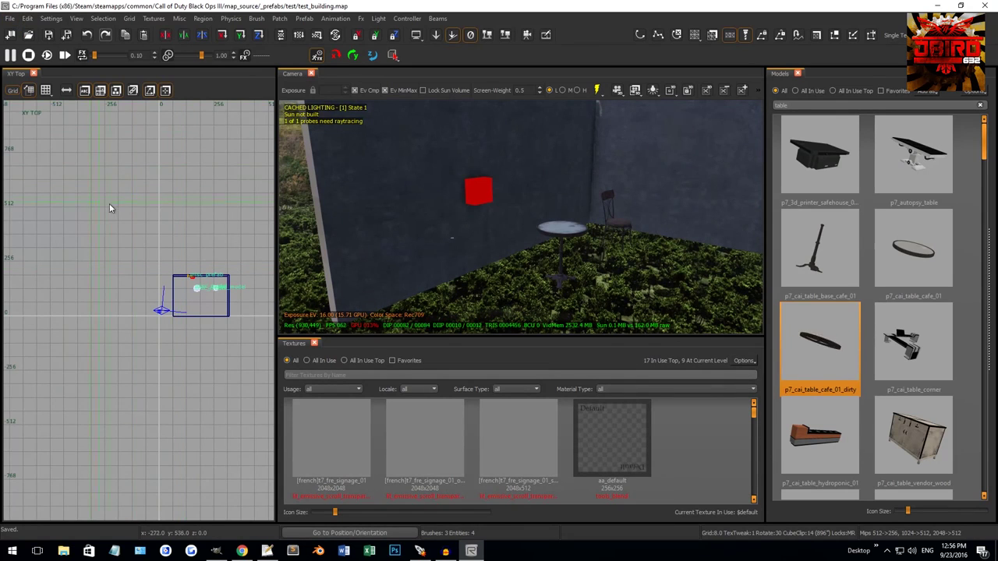
right_click(142, 185)
right_click_drag(468, 217, 521, 215)
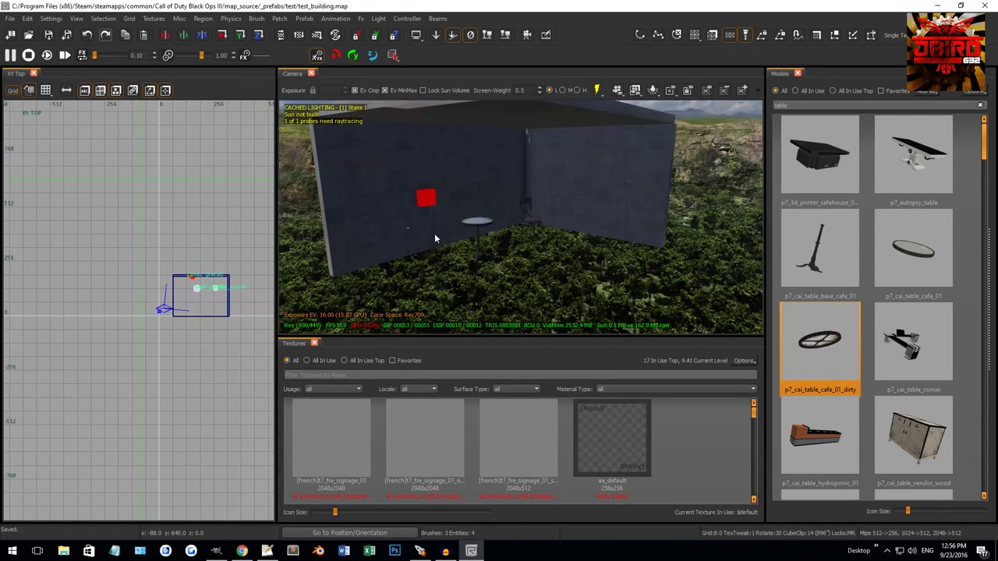
right_click(147, 205)
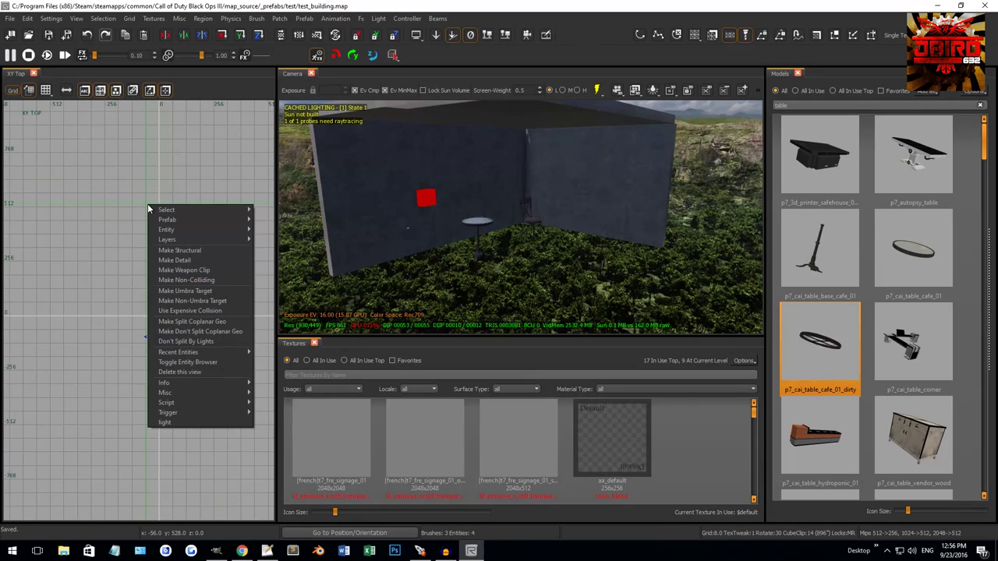
mouse_move(175, 225)
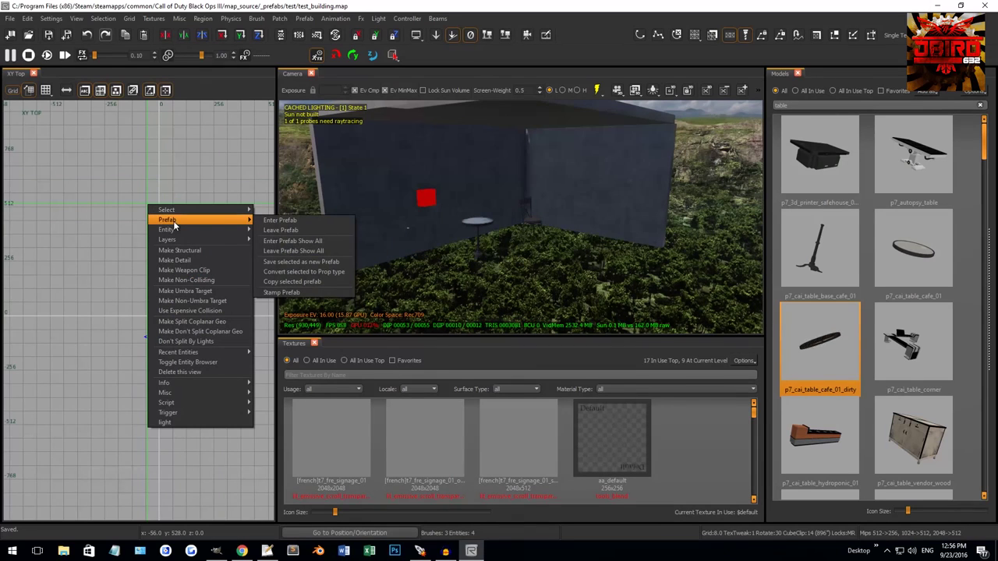
left_click(301, 229)
- Try moving the updated building prefab with its new table as one object, undo the move and deselect it
right_click_drag(314, 233, 615, 217)
left_click(539, 223, "shift")
left_click(546, 216, "shift")
left_click(615, 217, "shift")
left_click_drag(616, 218, 594, 201)
key("ctrl+z")
right_click_drag(562, 204, 449, 222)
key("Escape")
- Examine the updated building prefab in the map from several angles, checking that it selects as a whole
right_click_drag(500, 261, 630, 218)
right_click_drag(628, 274, 590, 234)
left_click(589, 234)
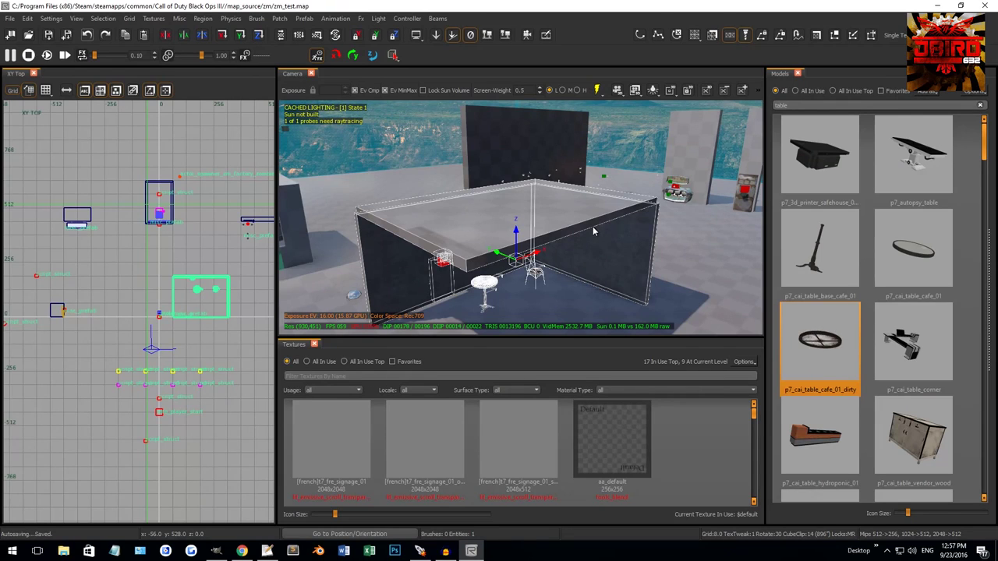
right_click_drag(592, 227, 727, 212)
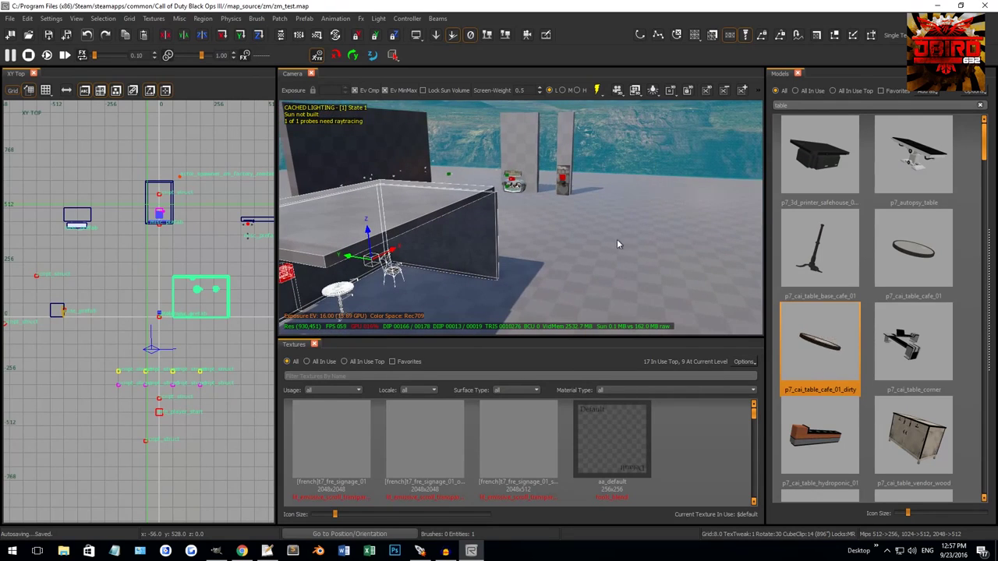
right_click_drag(647, 246, 556, 197)
right_click(250, 258)
mouse_move(271, 273)
left_click(579, 170)
mouse_move(583, 151)
right_mouse_down()
mouse_move(570, 216)
mouse_move(546, 194)
mouse_move(566, 201)
mouse_move(566, 222)
mouse_move(560, 195)
mouse_move(620, 231)
mouse_move(655, 175)
mouse_move(710, 147)
mouse_move(610, 156)
right_mouse_up()
key("Escape")
left_click(546, 193, "shift")
key("Escape")
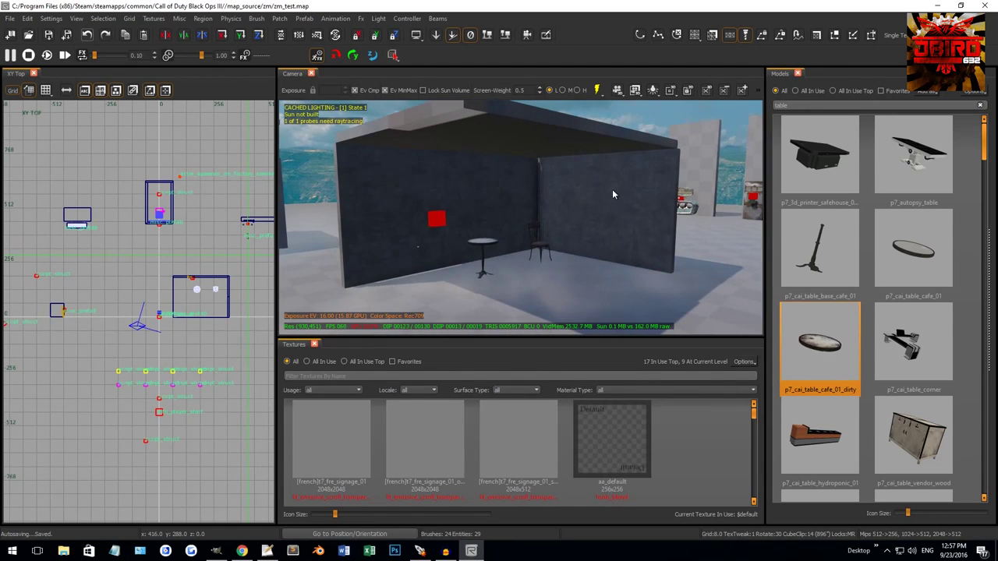
- Select the building prefab and stamp it to break it into its individual parts
left_click(602, 184, "shift")
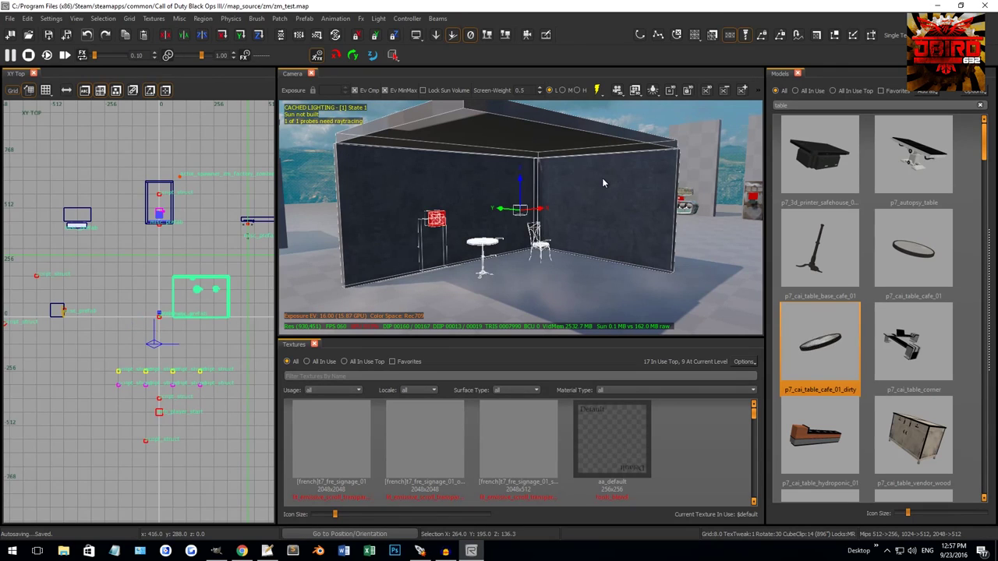
right_click(234, 210)
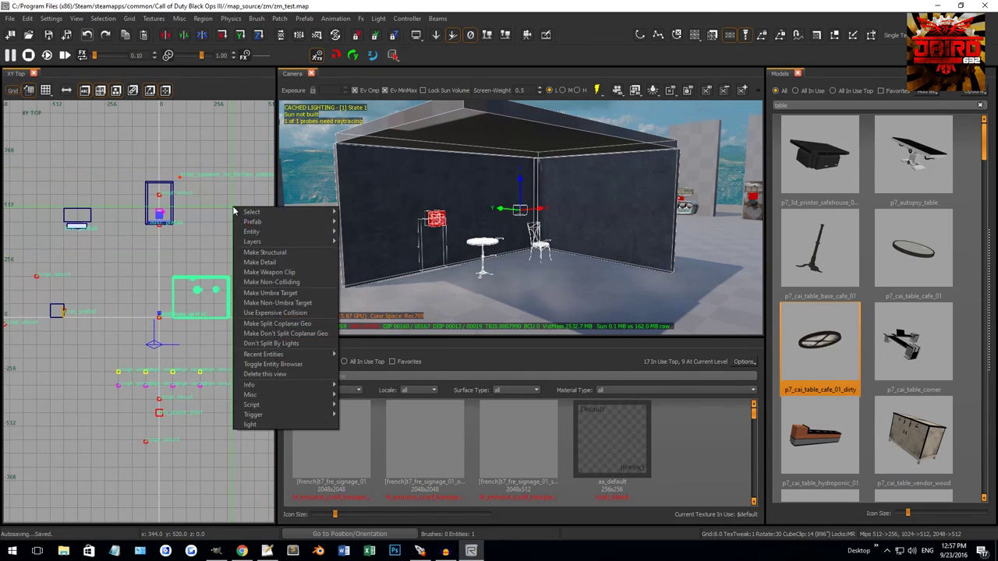
mouse_move(242, 225)
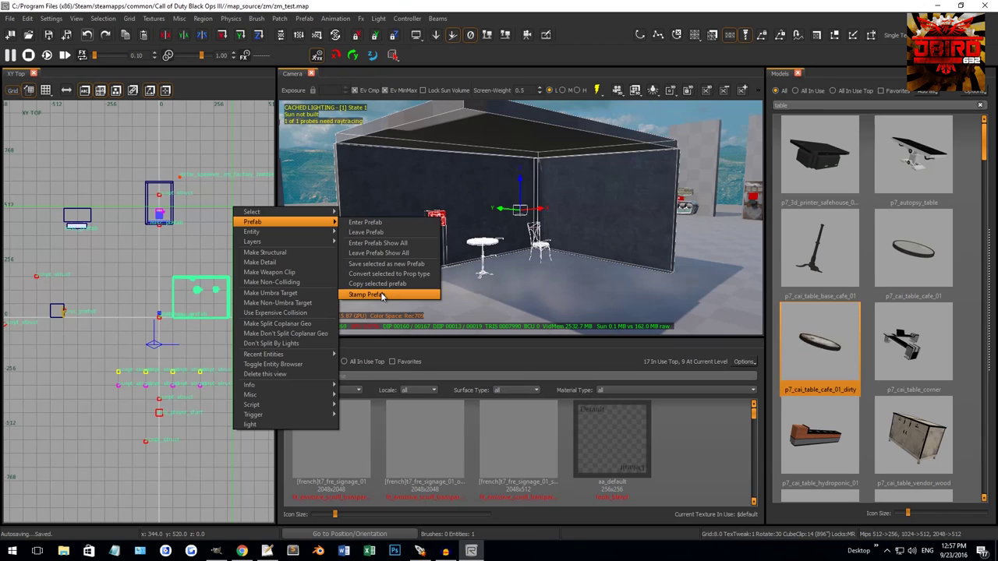
left_click(382, 296)
- Check the stamped building's walls, tabletop, roof and nested prefab by selecting them one at a time
right_click_drag(587, 170, 588, 174)
right_click_drag(578, 226, 596, 220)
left_click(601, 227, "shift")
key("Escape")
left_click(496, 210, "shift")
right_click_drag(495, 210, 492, 226)
key("Escape")
left_click(491, 242, "shift")
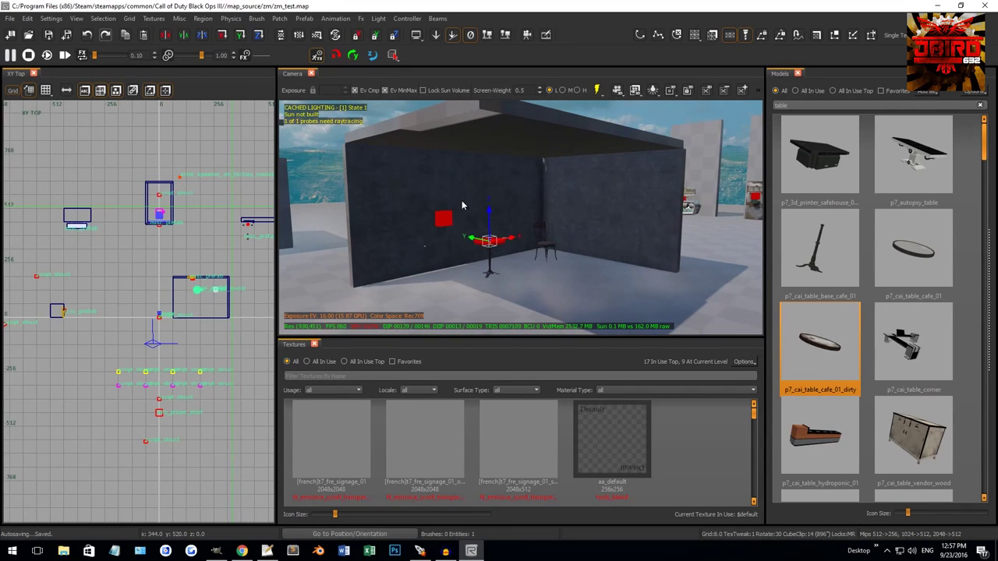
key("Escape")
left_click(441, 220, "shift")
key("Escape")
left_click(514, 132, "shift")
right_click_drag(514, 133, 513, 150)
key("Escape")
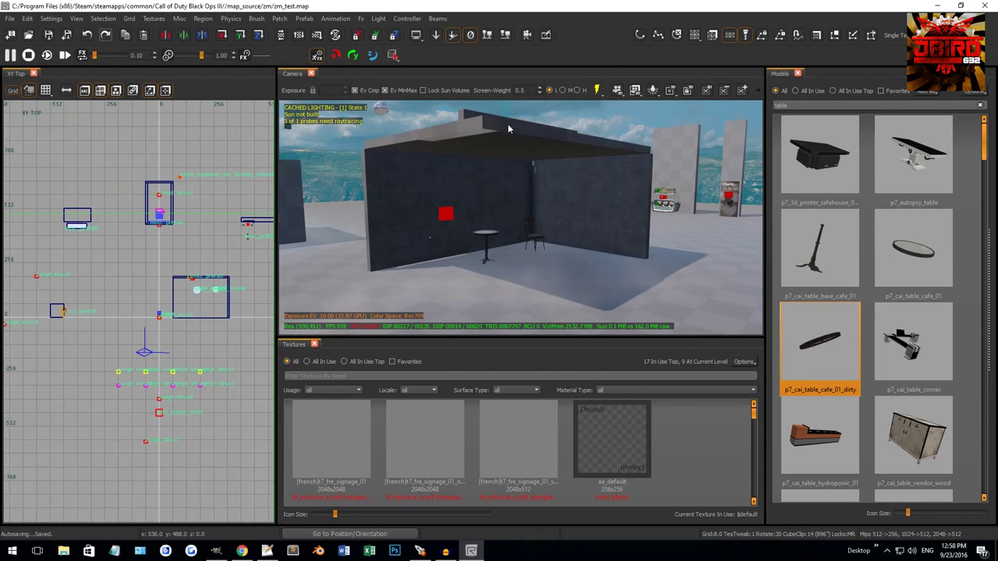
- Show the Prefab Browser in place of the model browser and reload its prefab list
right_click(169, 258)
right_click_drag(189, 184, 192, 208)
right_click(595, 36)
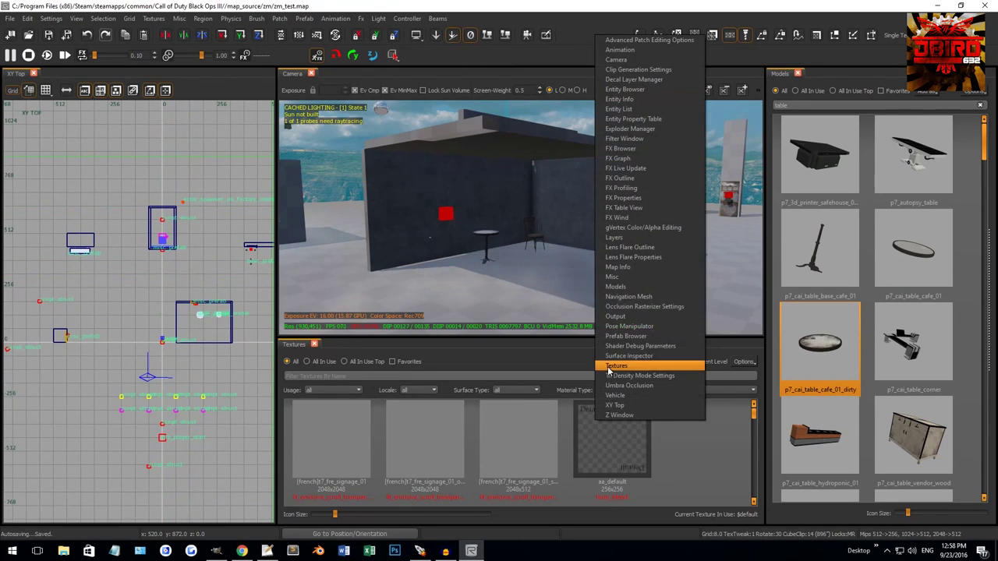
left_click(625, 337)
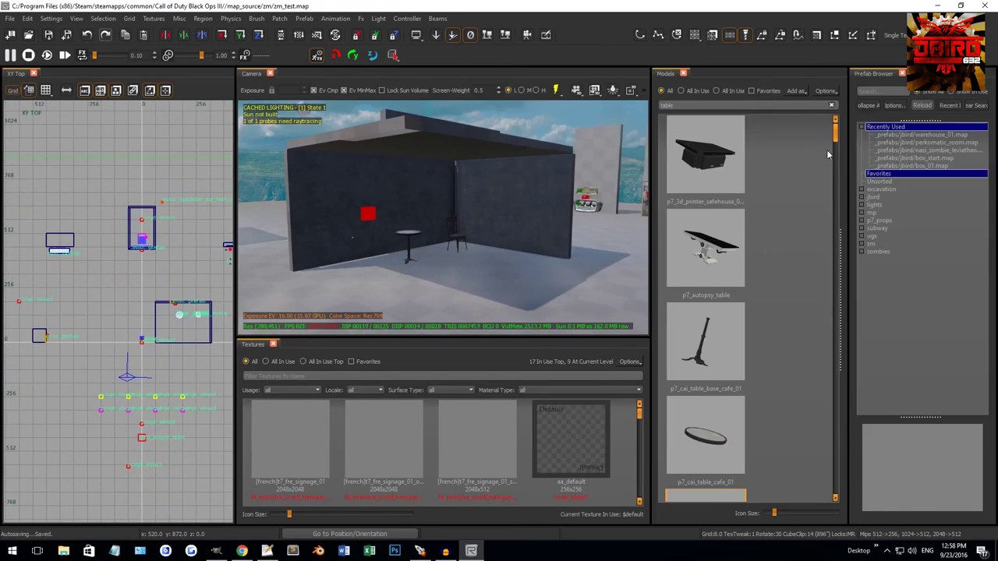
left_click(684, 75)
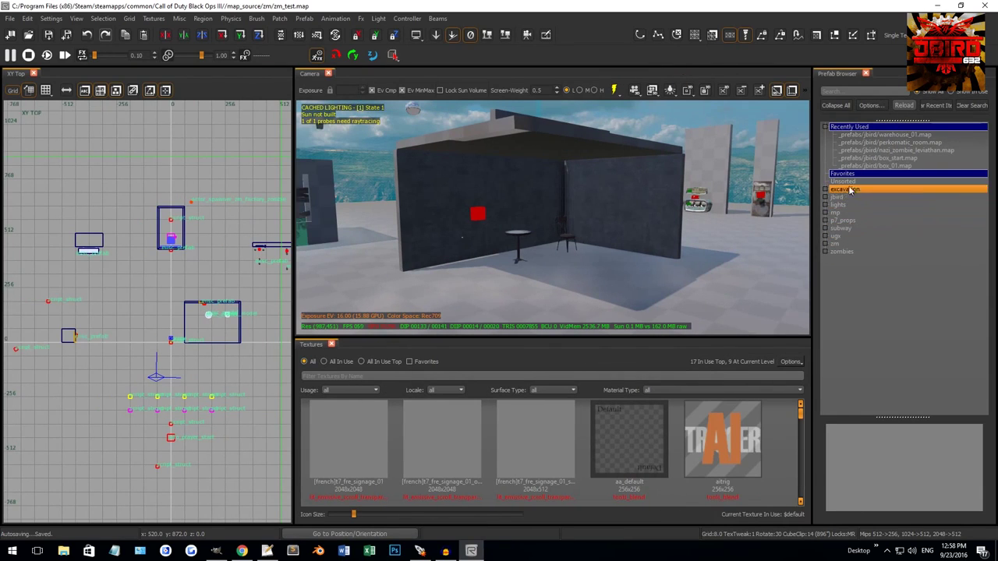
left_click(904, 105)
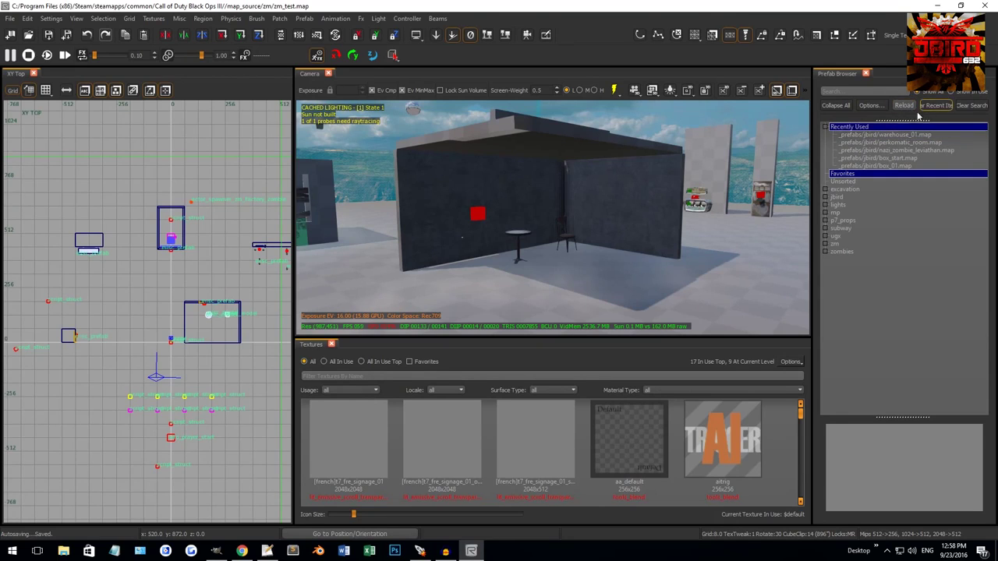
left_click(905, 104)
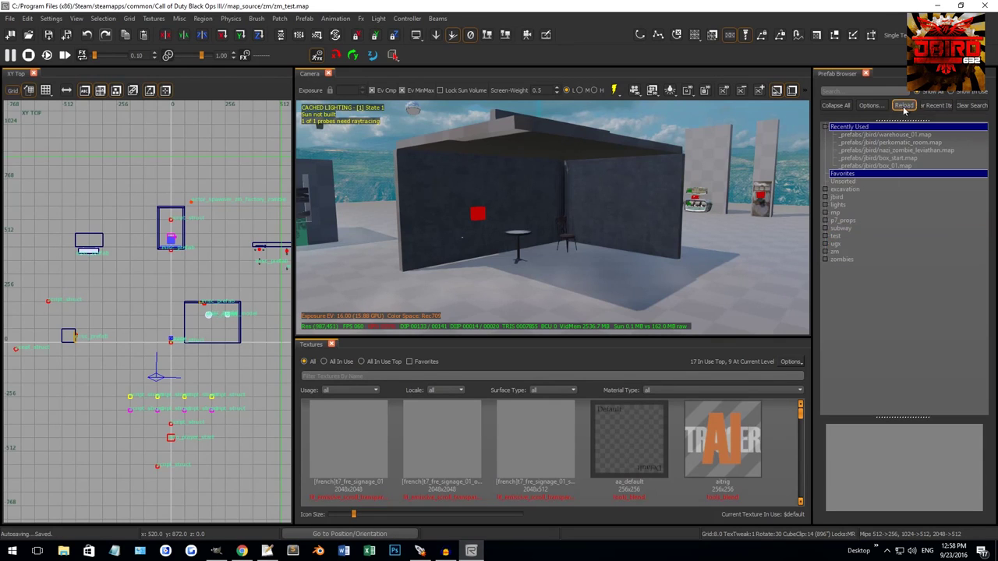
- Place a copy of test_building.map from the test prefab folder on the open ground beside the stamped building, and deselect it
double_click(832, 237)
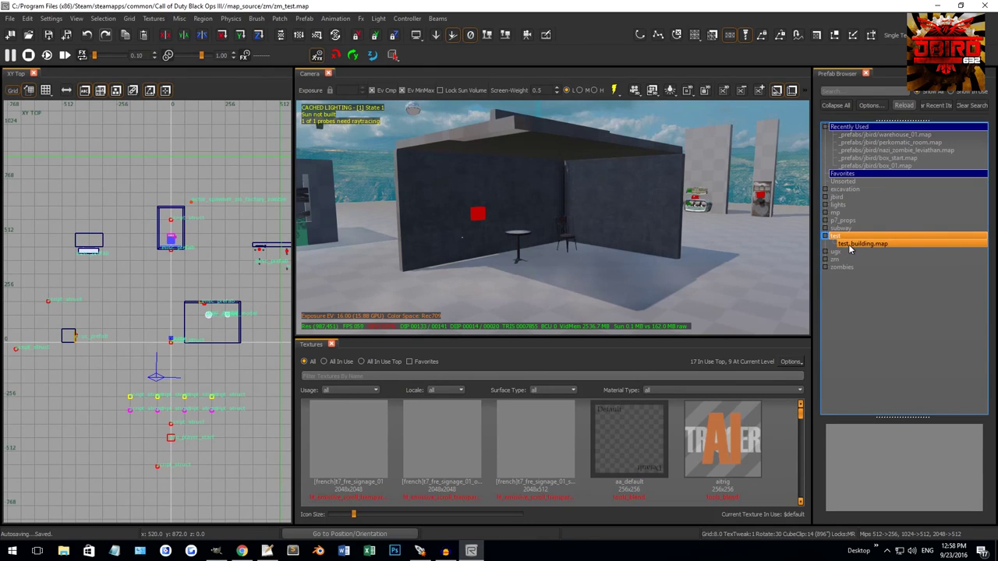
right_click_drag(687, 240, 879, 274)
left_click_drag(862, 244, 625, 242)
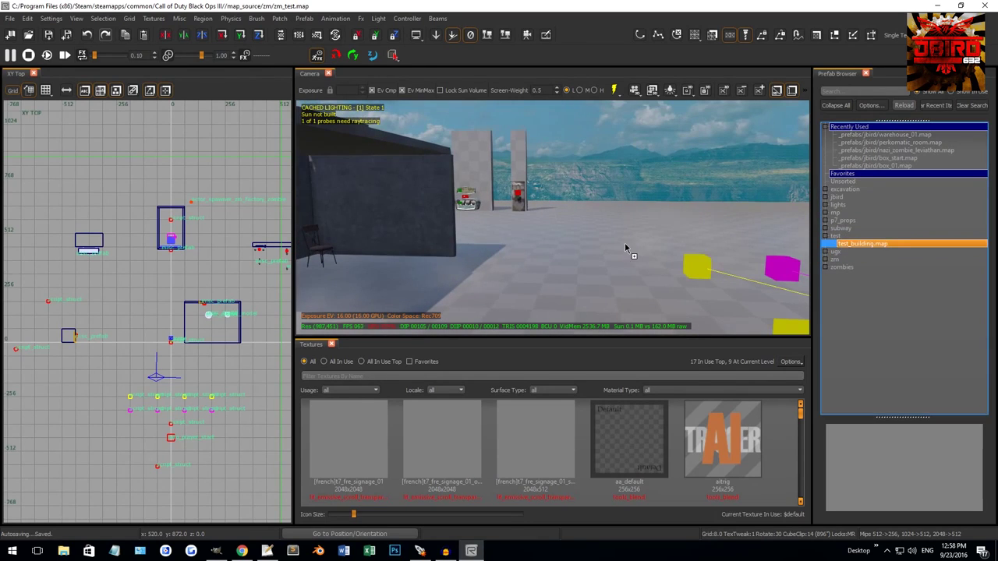
right_click_drag(626, 241, 699, 168)
key("Escape")
left_click(605, 232, "shift")
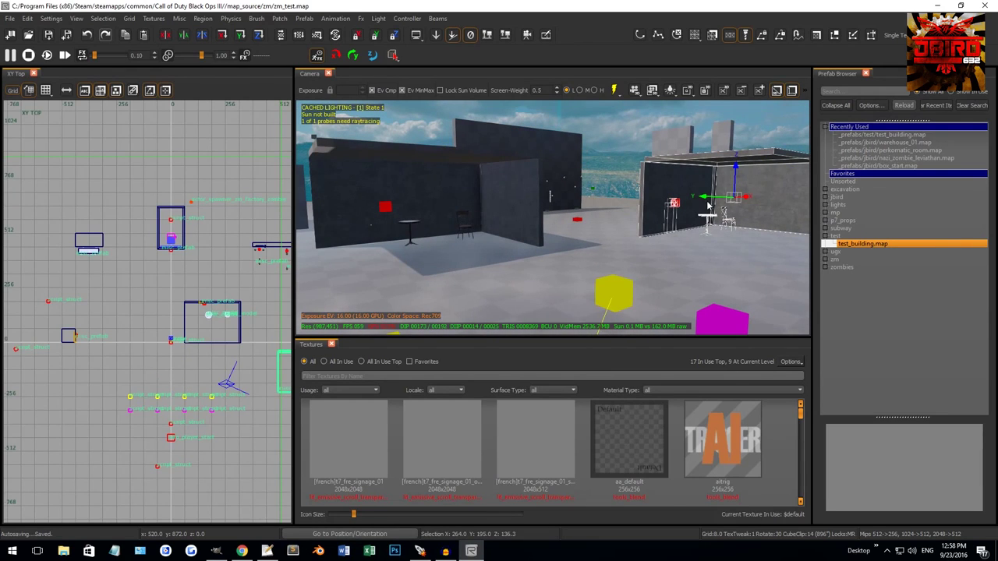
right_click_drag(694, 240, 692, 234)
key("Escape")
- Select separate walls, the roof and the chair of the stamped building to compare it with the prefab copy, and clear the selection
right_click_drag(516, 204, 512, 191)
left_click(506, 195, "shift")
key("Escape")
left_click(526, 170, "shift")
left_click(528, 145, "shift")
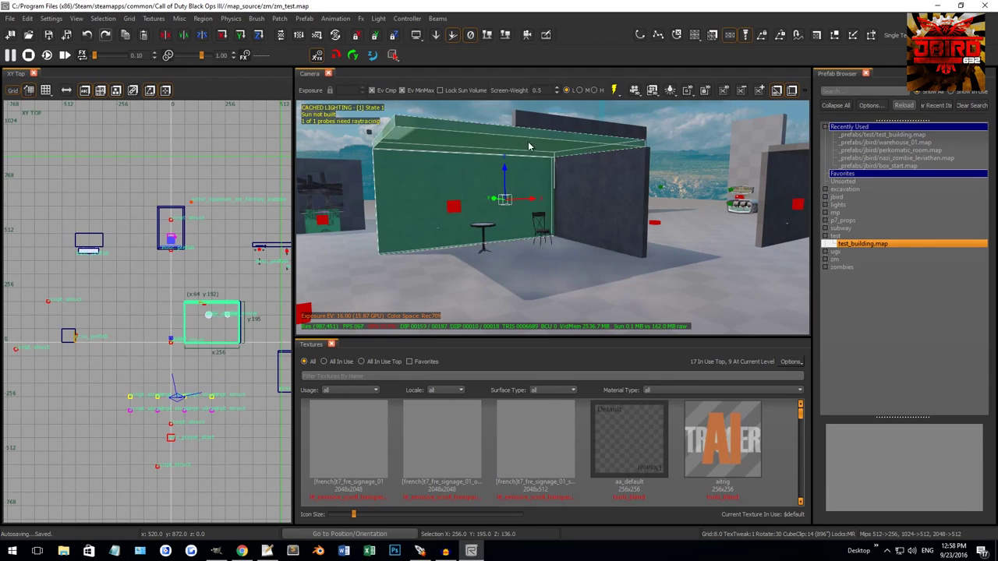
left_click(540, 230, "shift")
key("Escape")
- Move the stamped building's side wall away from the building along the X axis and deselect it
mouse_move(544, 234)
right_mouse_down()
mouse_move(403, 138)
mouse_move(598, 139)
mouse_move(709, 216)
mouse_move(653, 236)
right_mouse_up()
left_click(708, 210, "shift")
key("Escape")
left_click(653, 236, "shift")
mouse_move(653, 235)
left_mouse_down()
mouse_move(753, 225)
mouse_move(782, 238)
left_mouse_up()
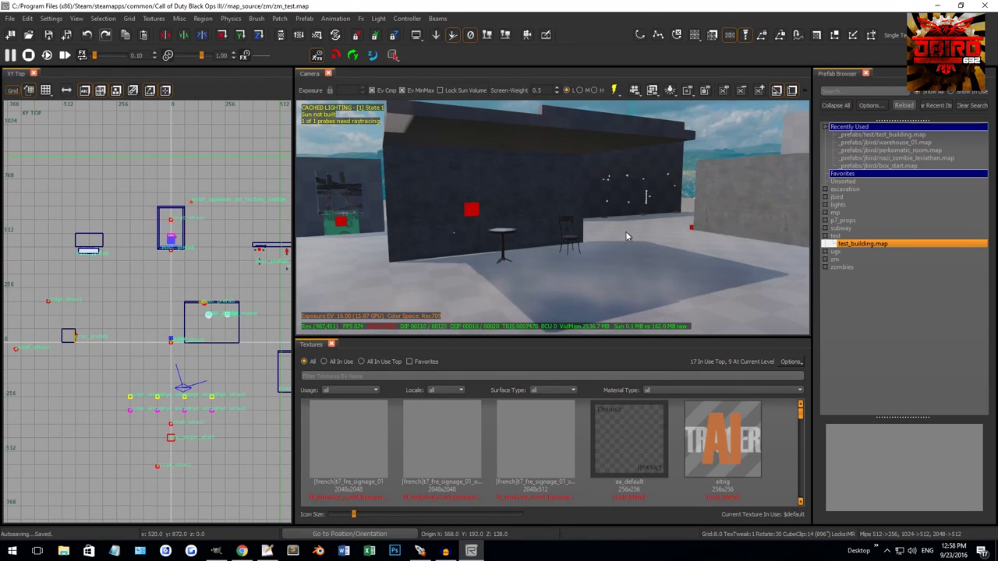
key("Escape")
- Select the placed test_building prefab as a single object, clear the selection, and compare both buildings
right_click_drag(634, 234, 688, 213)
left_click(695, 209, "shift")
left_click_drag(709, 201, 693, 187)
key("Escape")
right_click_drag(693, 188, 505, 176)
right_click_drag(613, 191, 613, 175, "ctrl")
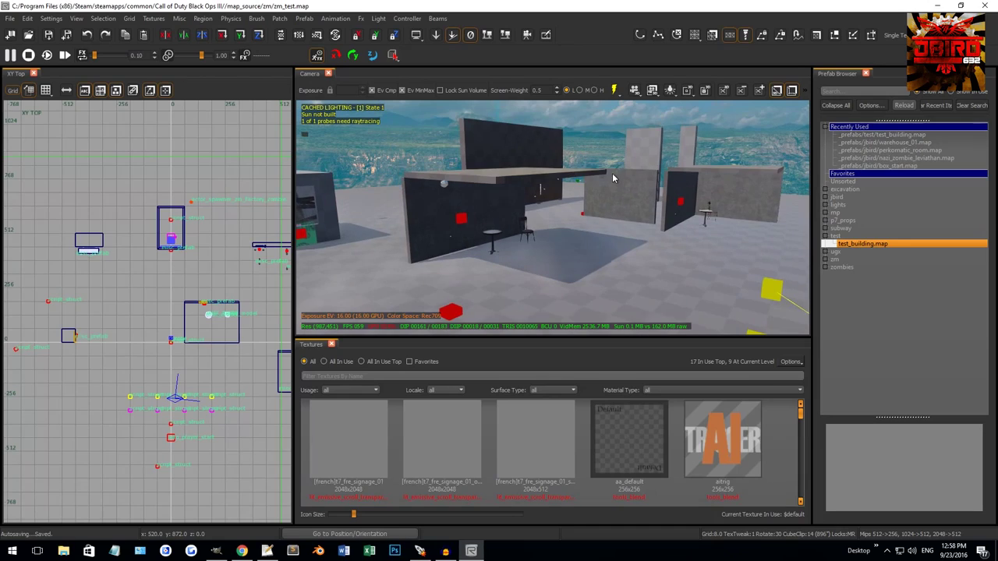